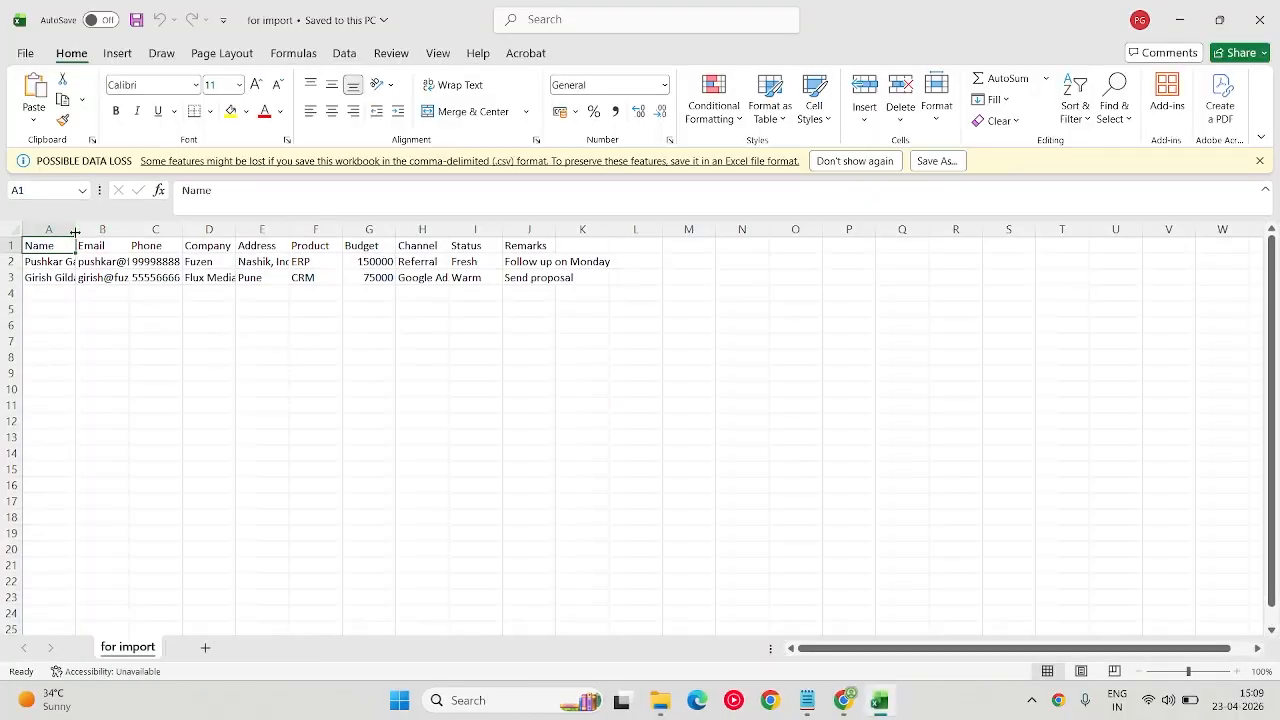
- Widen the Name, Email, Phone, Address, Channel and Remarks columns so their contents fit
left_click_drag(76, 230, 366, 230)
left_click_drag(467, 229, 539, 230)
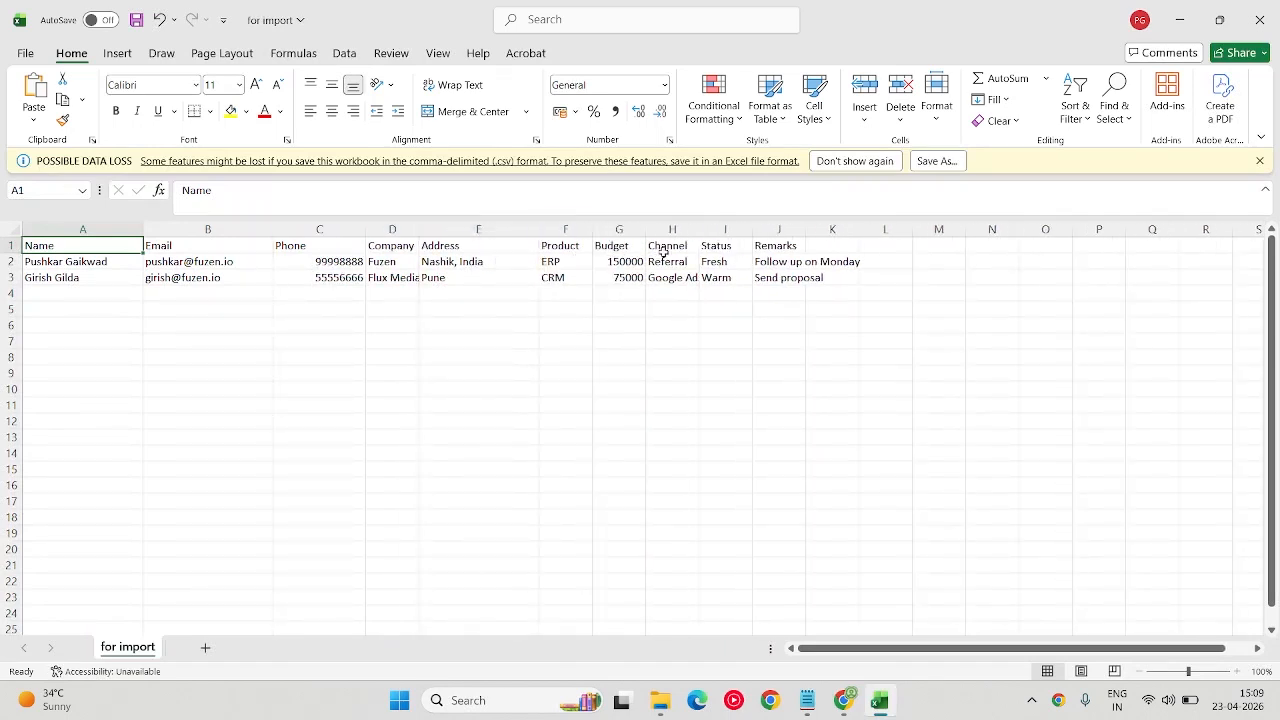
left_click_drag(703, 229, 741, 229)
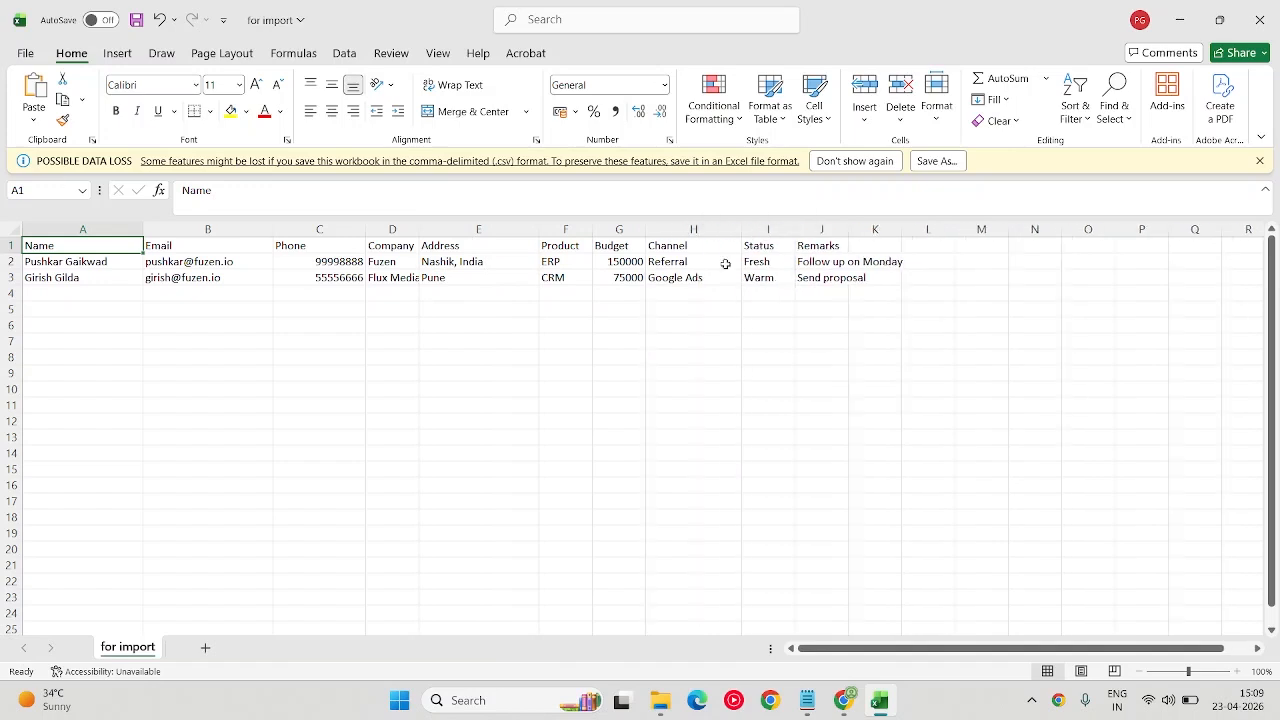
left_click(712, 232)
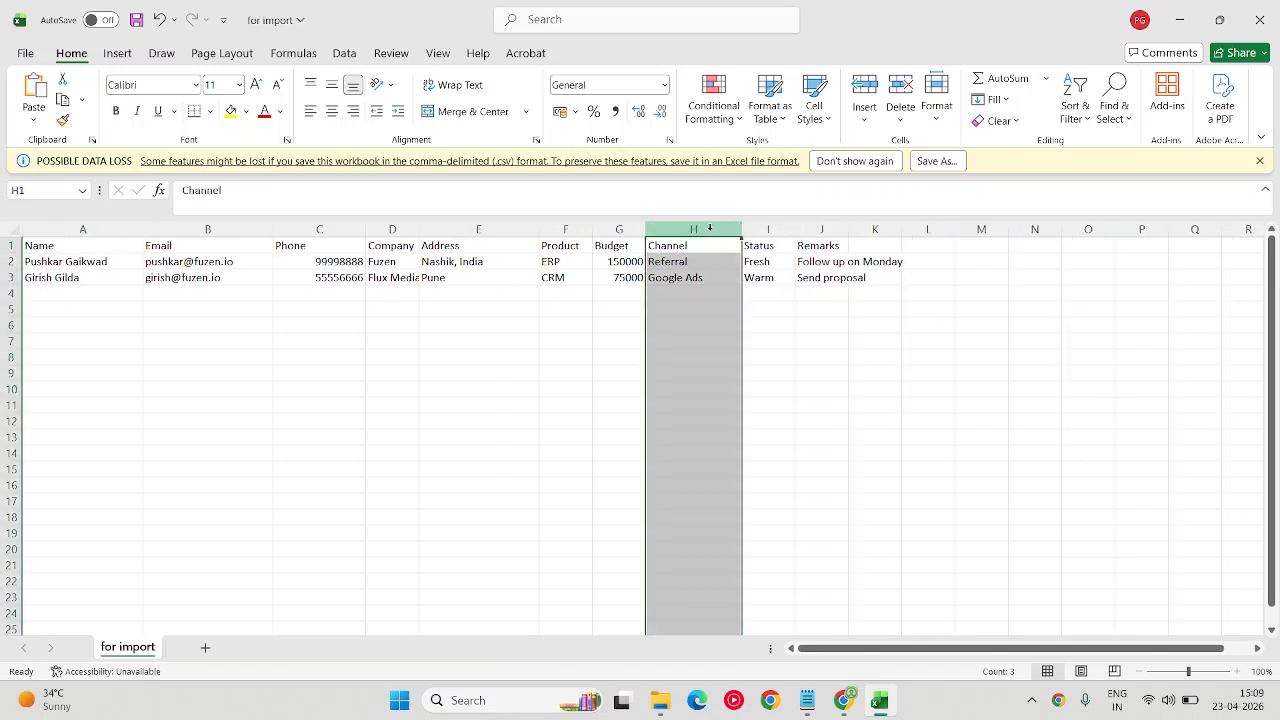
left_click(768, 230)
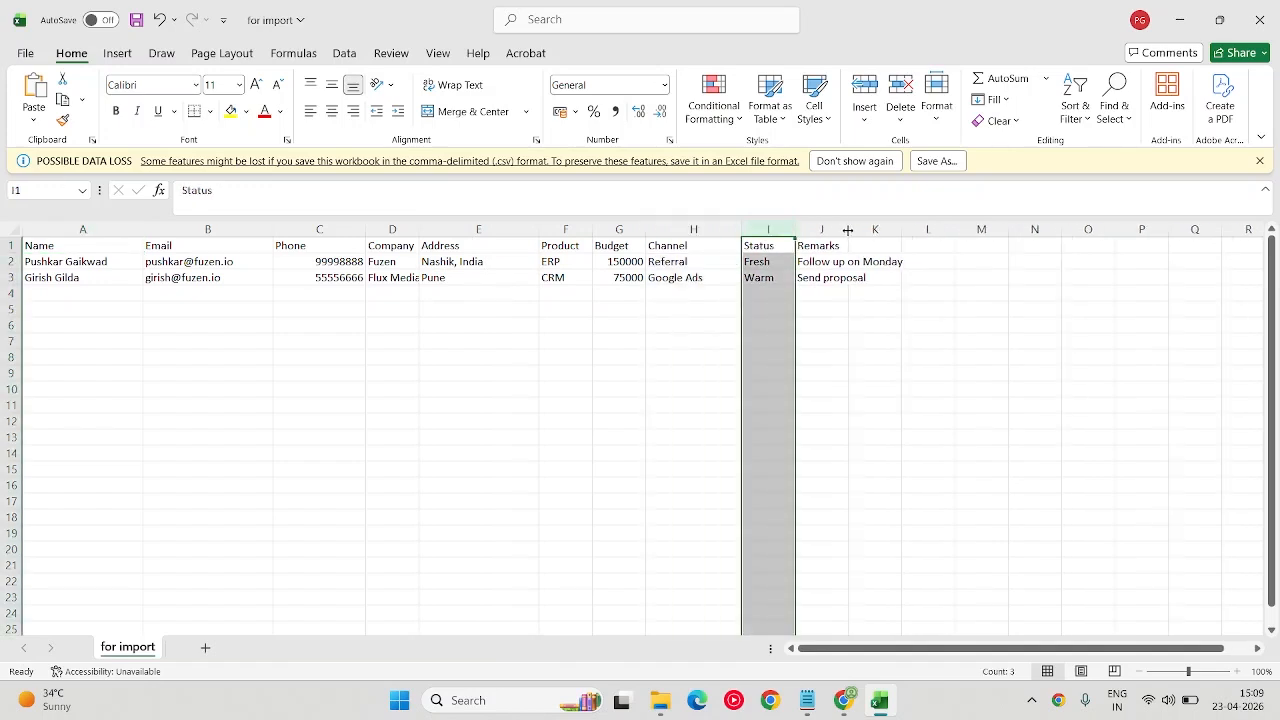
left_click_drag(849, 229, 990, 229)
- Make the header row bold and widen the Company column to fit its entries
left_click(7, 245)
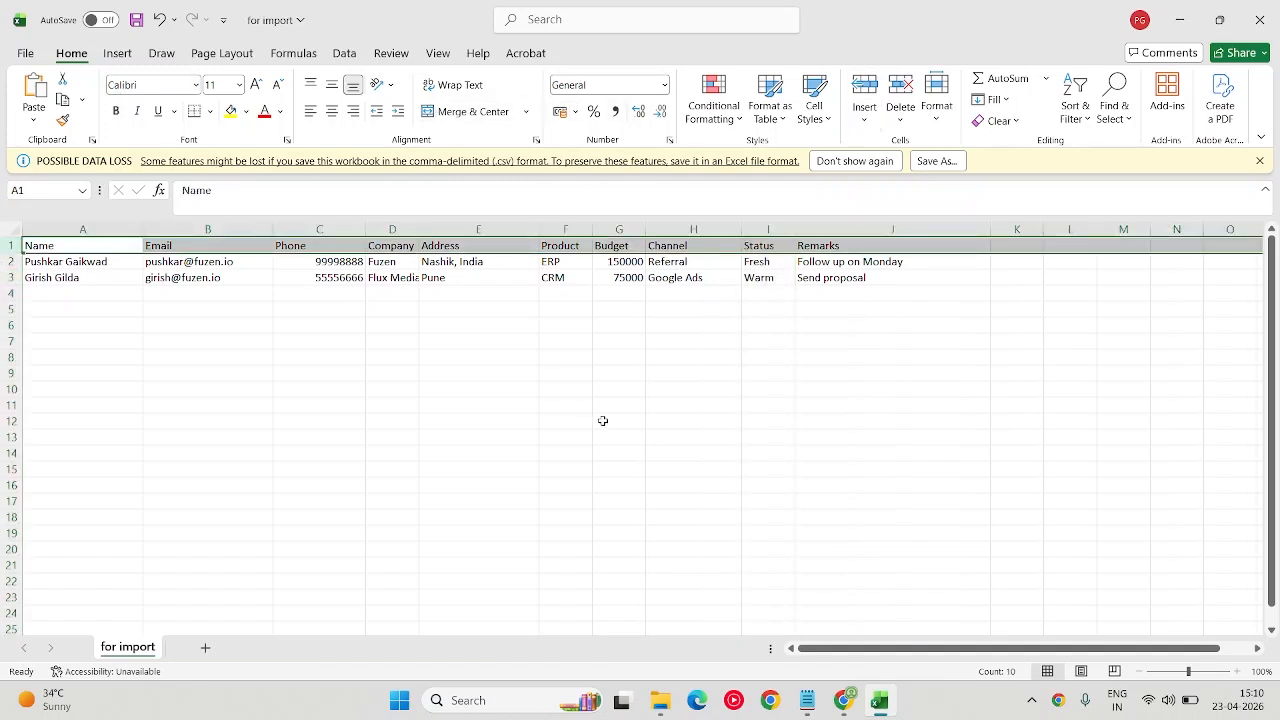
key("ctrl+b")
left_click(566, 485)
left_click_drag(418, 229, 481, 230)
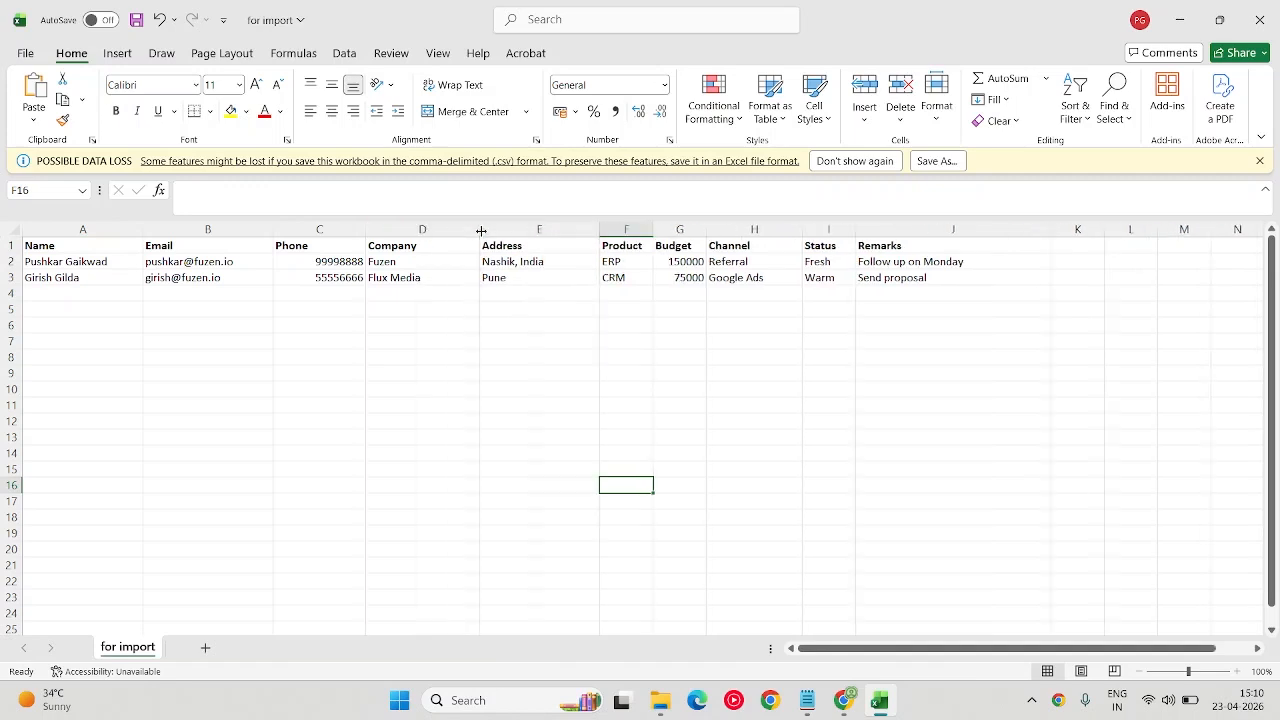
left_click(498, 354)
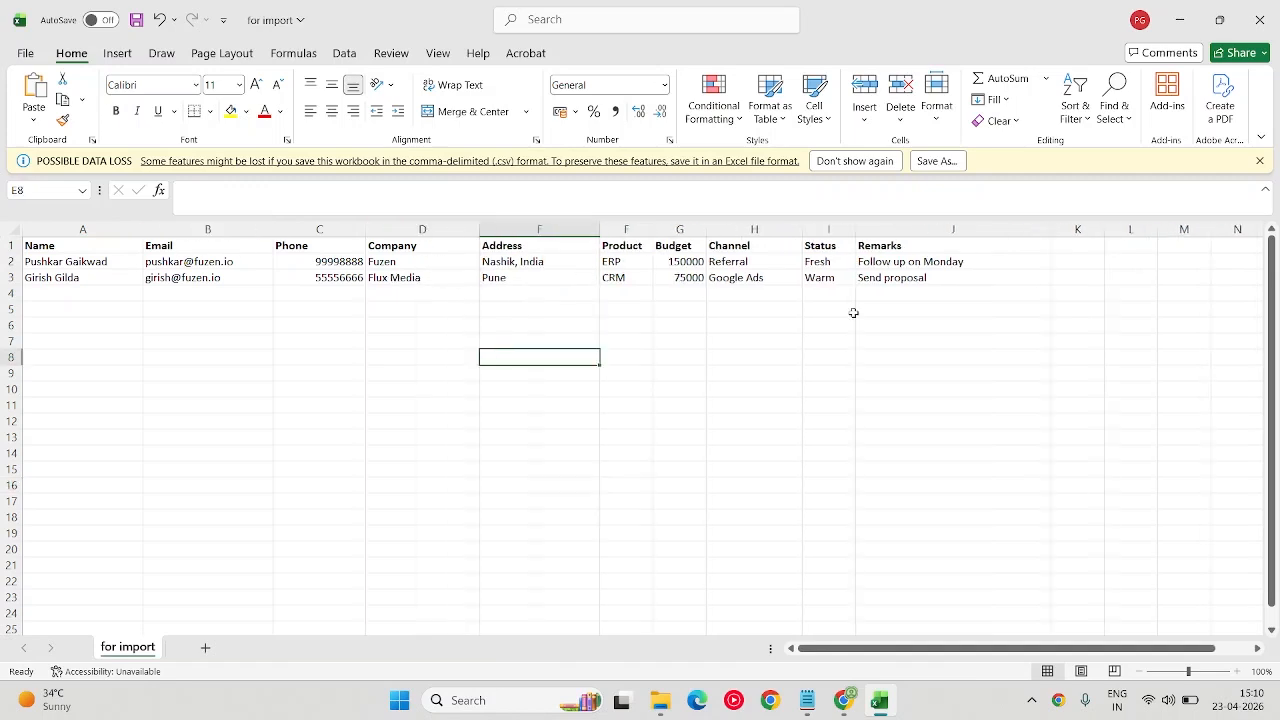
- Switch to Notepad and review the CRM prompt's introduction, column list and CSV import request
left_click(807, 705)
left_click(737, 443)
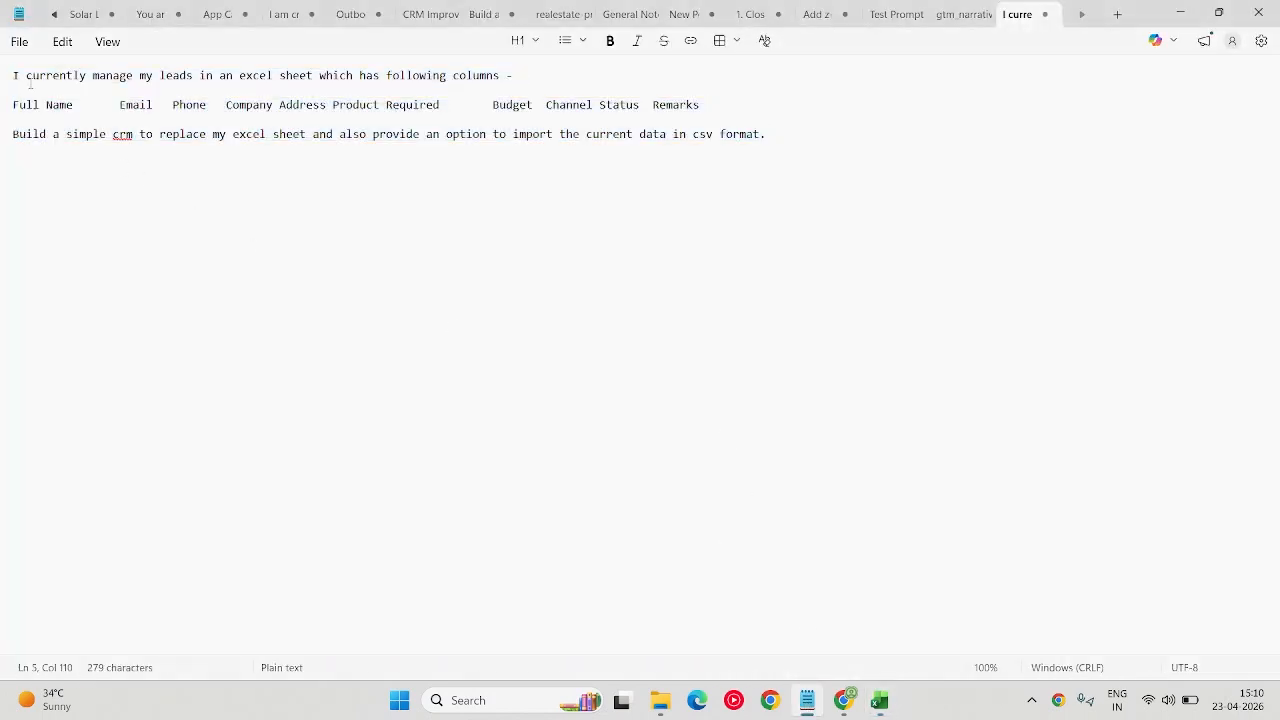
left_click_drag(10, 77, 500, 80)
left_click_drag(13, 105, 366, 120)
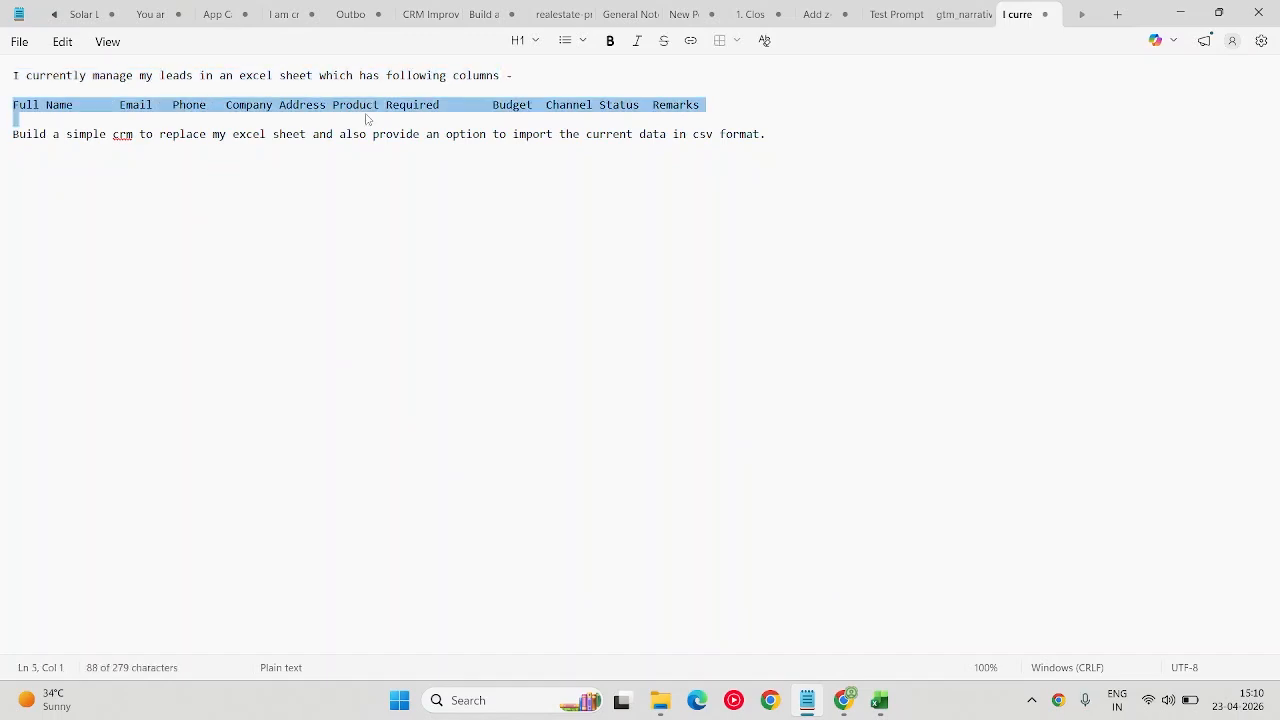
left_click(153, 134)
triple_click(13, 134)
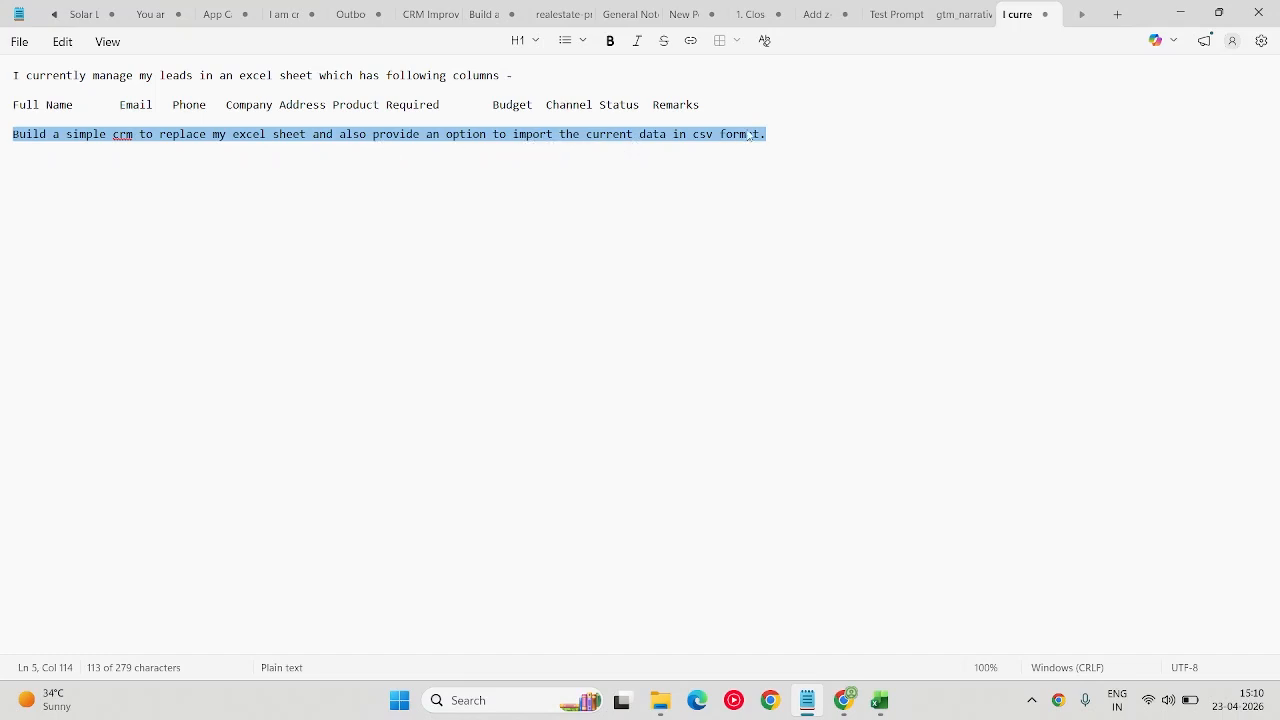
left_click_drag(692, 137, 762, 134)
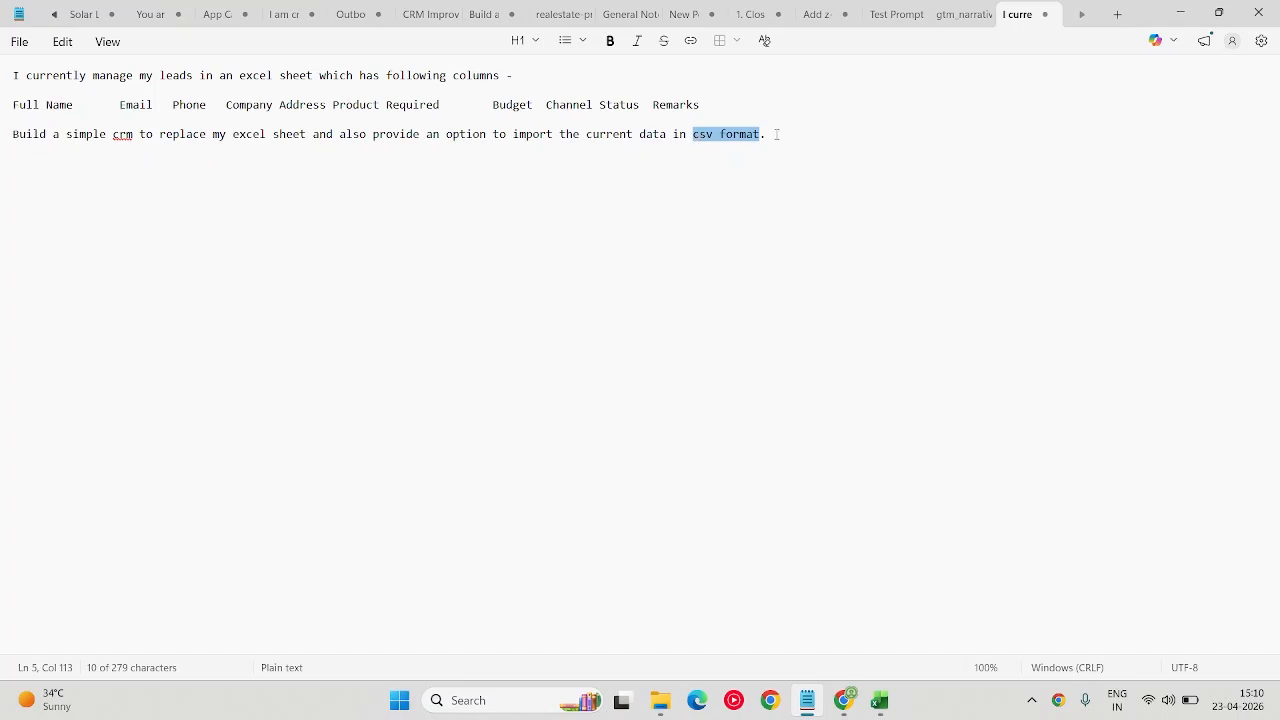
left_click(776, 134)
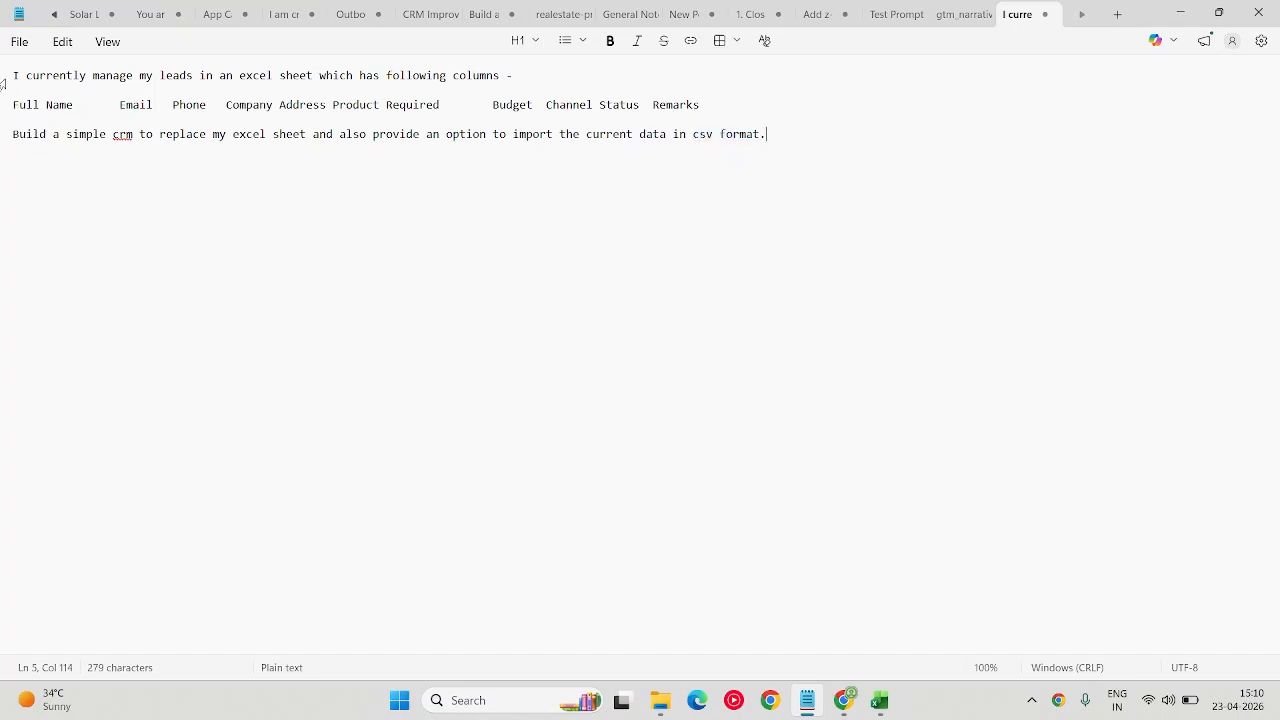
left_click_drag(5, 78, 813, 143)
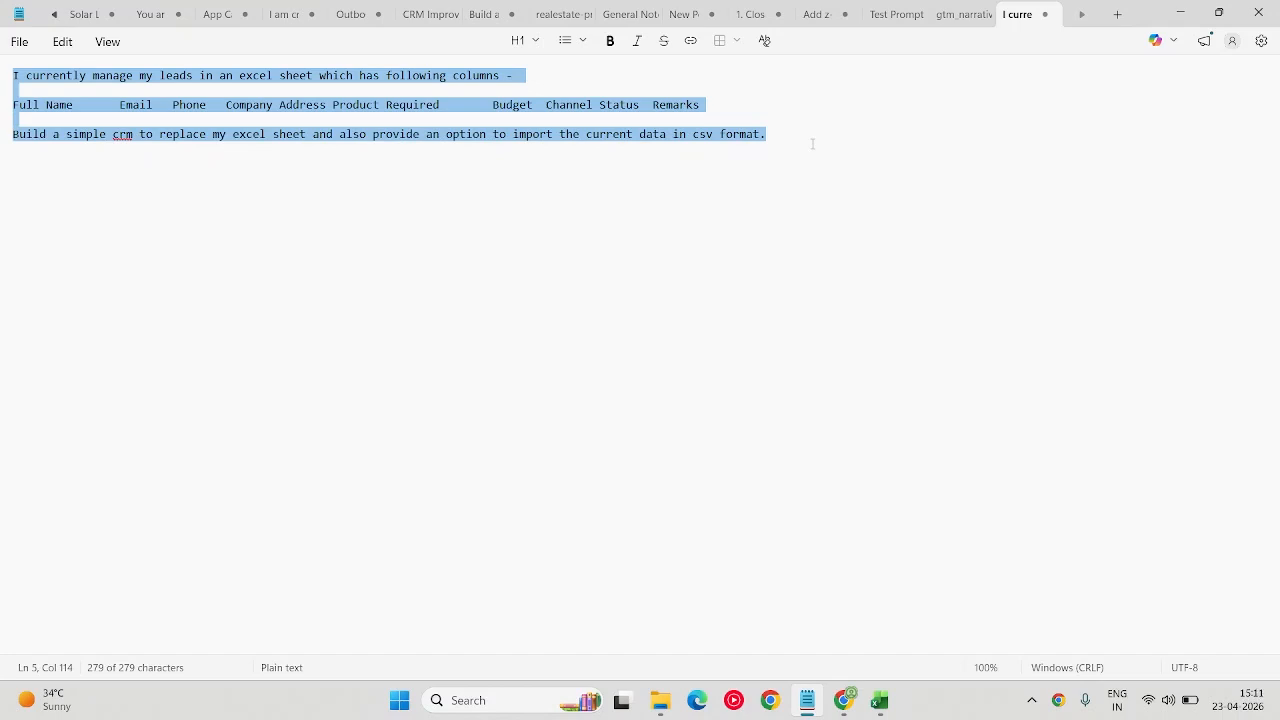
left_click_drag(786, 134, 10, 75)
left_click(153, 195)
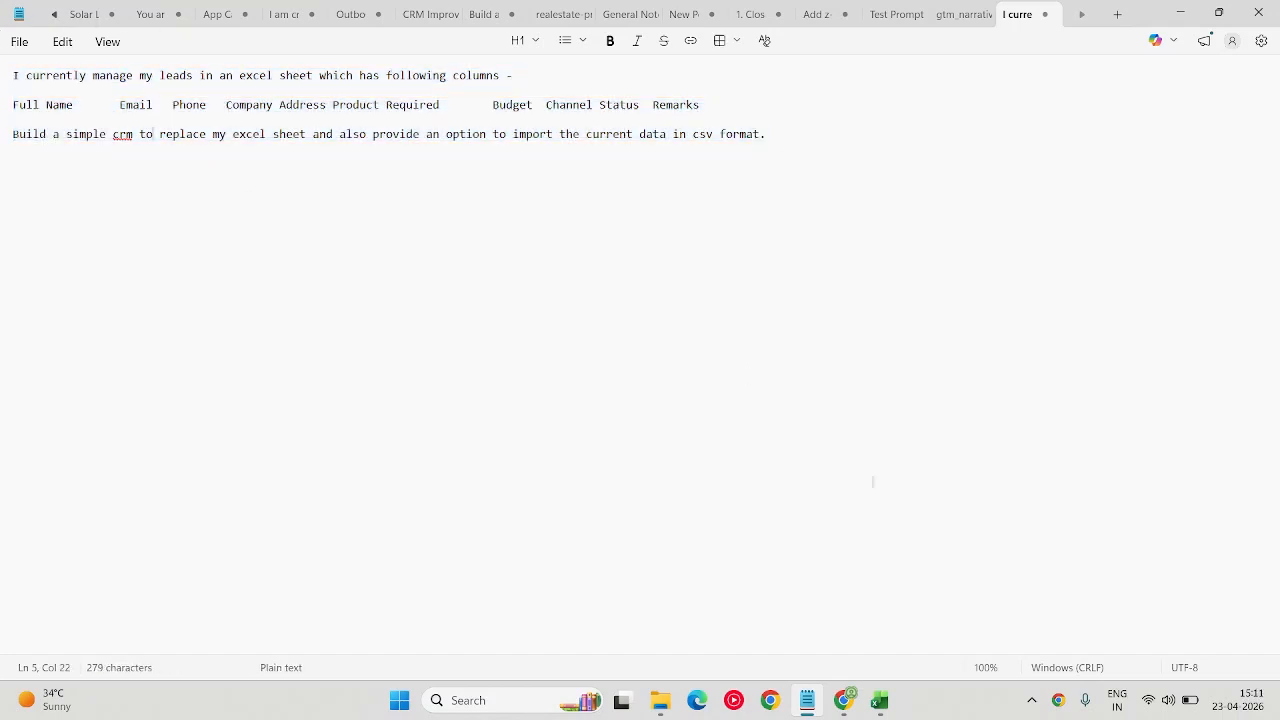
- Copy the header row from the Excel sheet and replace the column list in the Notepad prompt with it
left_click(878, 702)
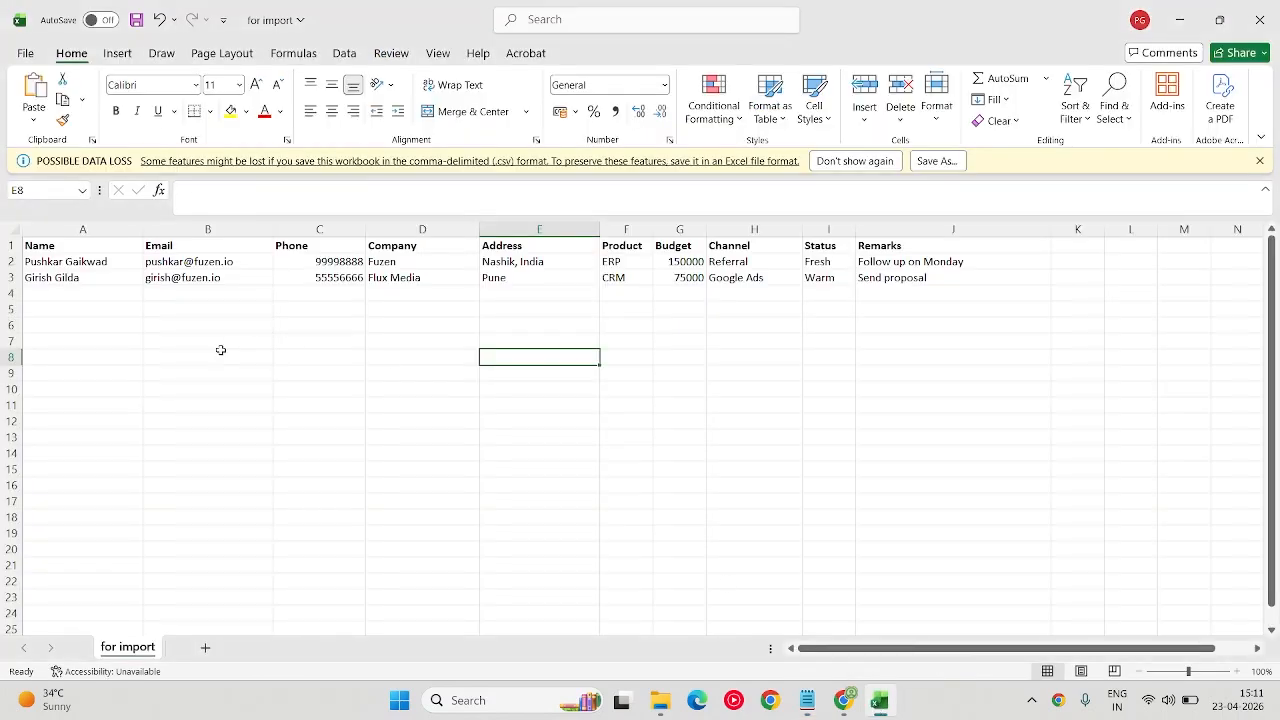
left_click(7, 245)
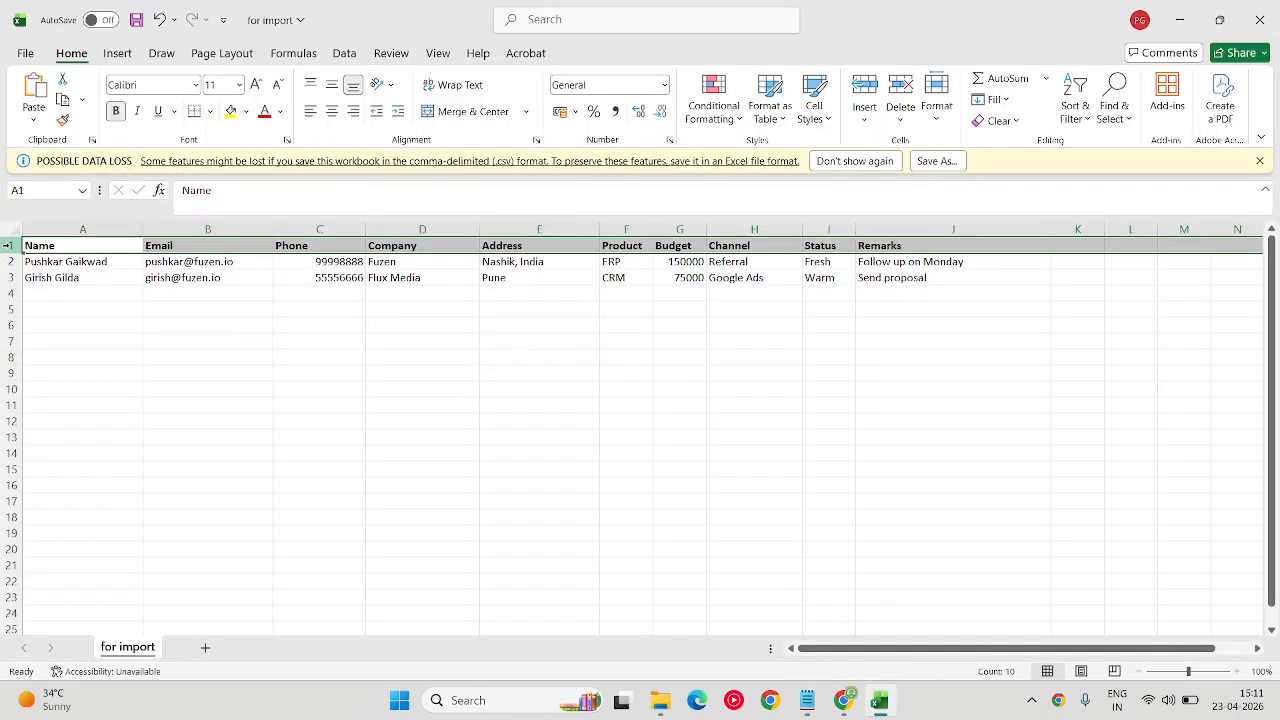
key("ctrl+c")
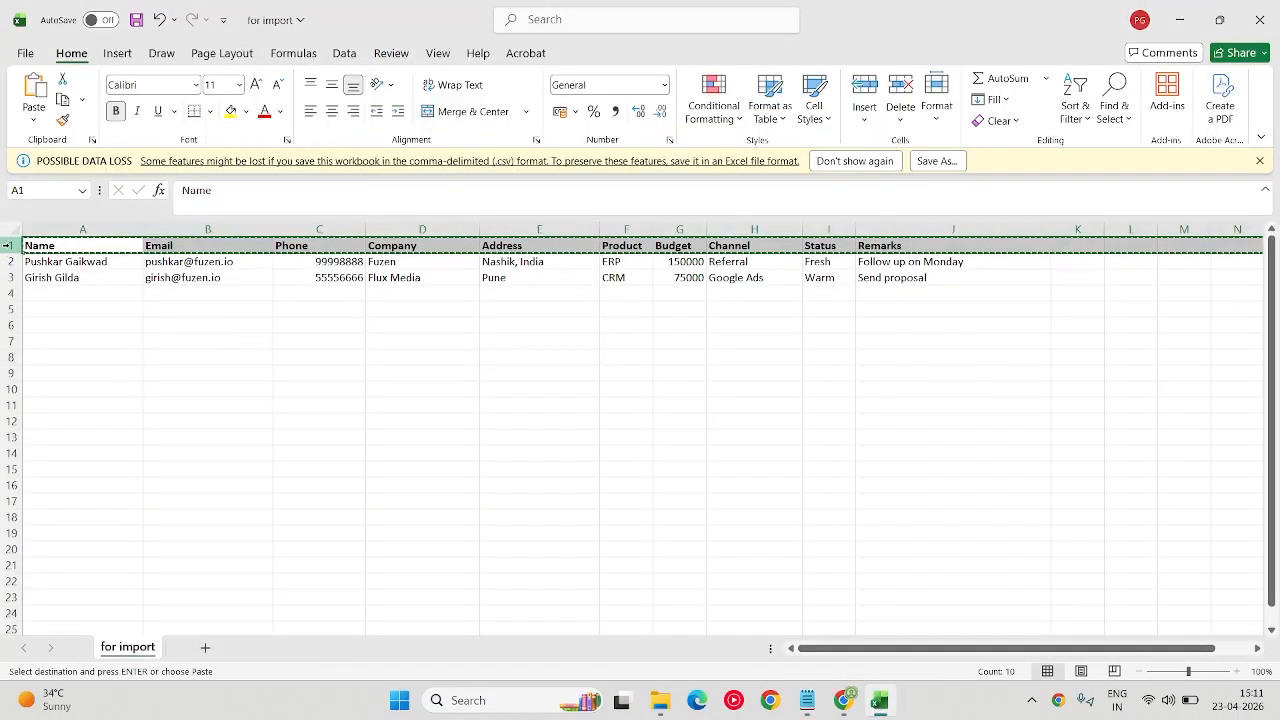
left_click(807, 700)
left_click_drag(700, 104, 12, 104)
key("ctrl+v")
key("BackSpace")
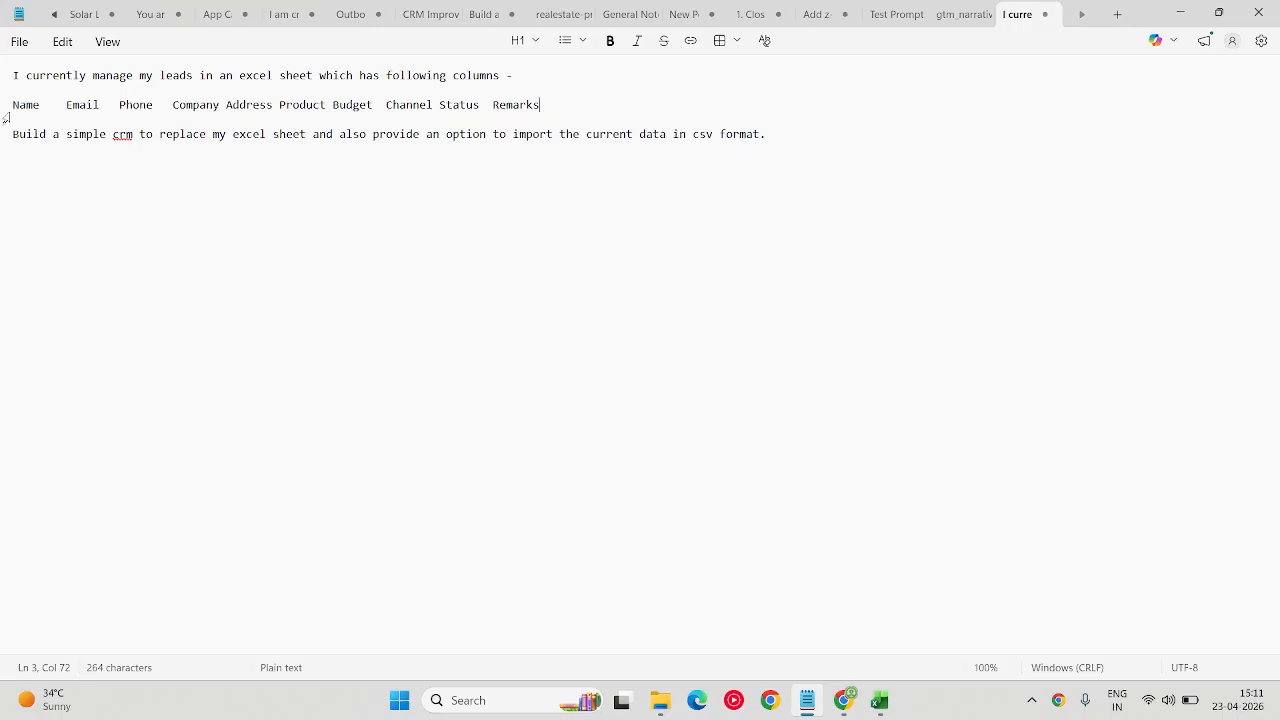
- Copy the entire prompt from Notepad and paste it into the app description on the Fuzen site in Chrome
left_click_drag(13, 104, 603, 126)
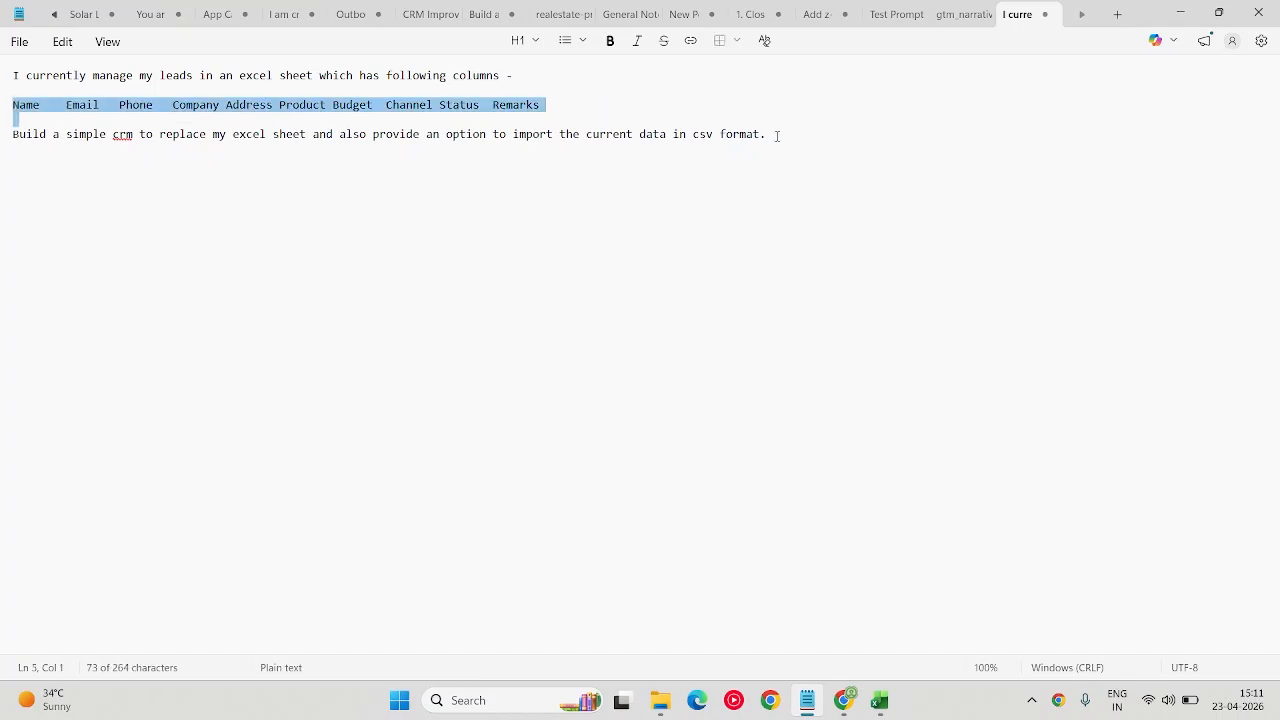
left_click_drag(777, 136, 3, 42)
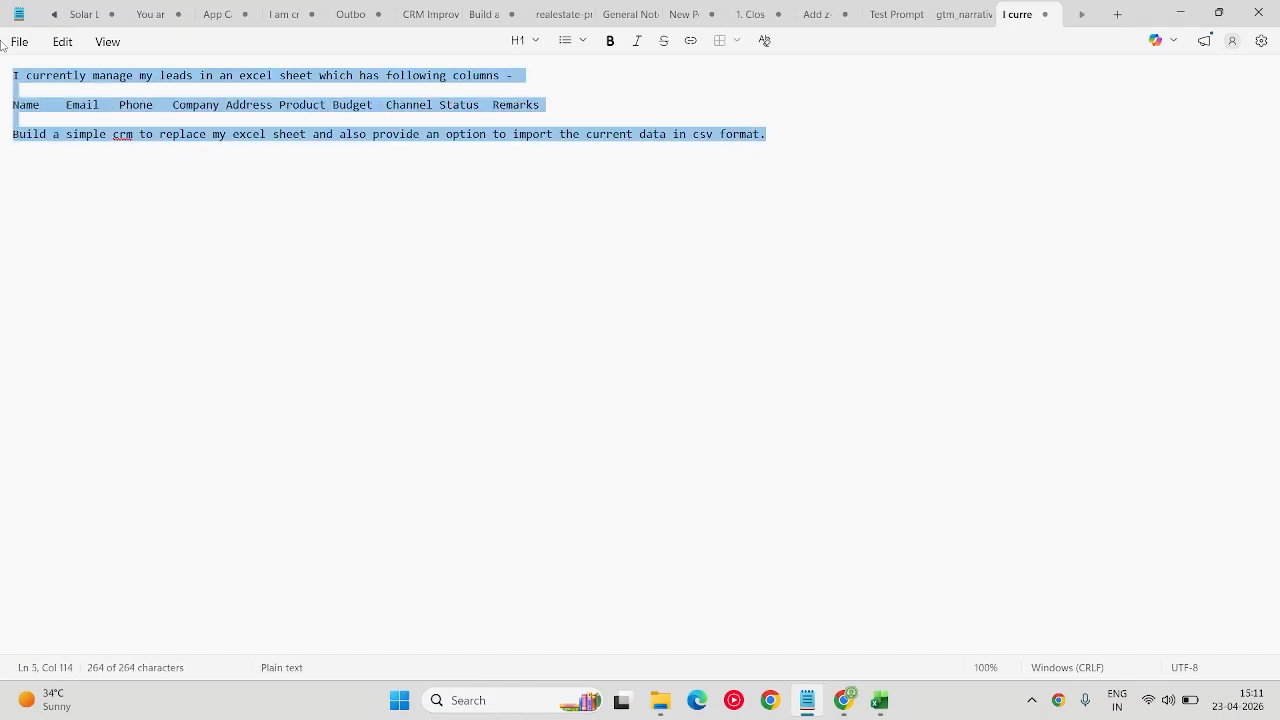
left_click(843, 700)
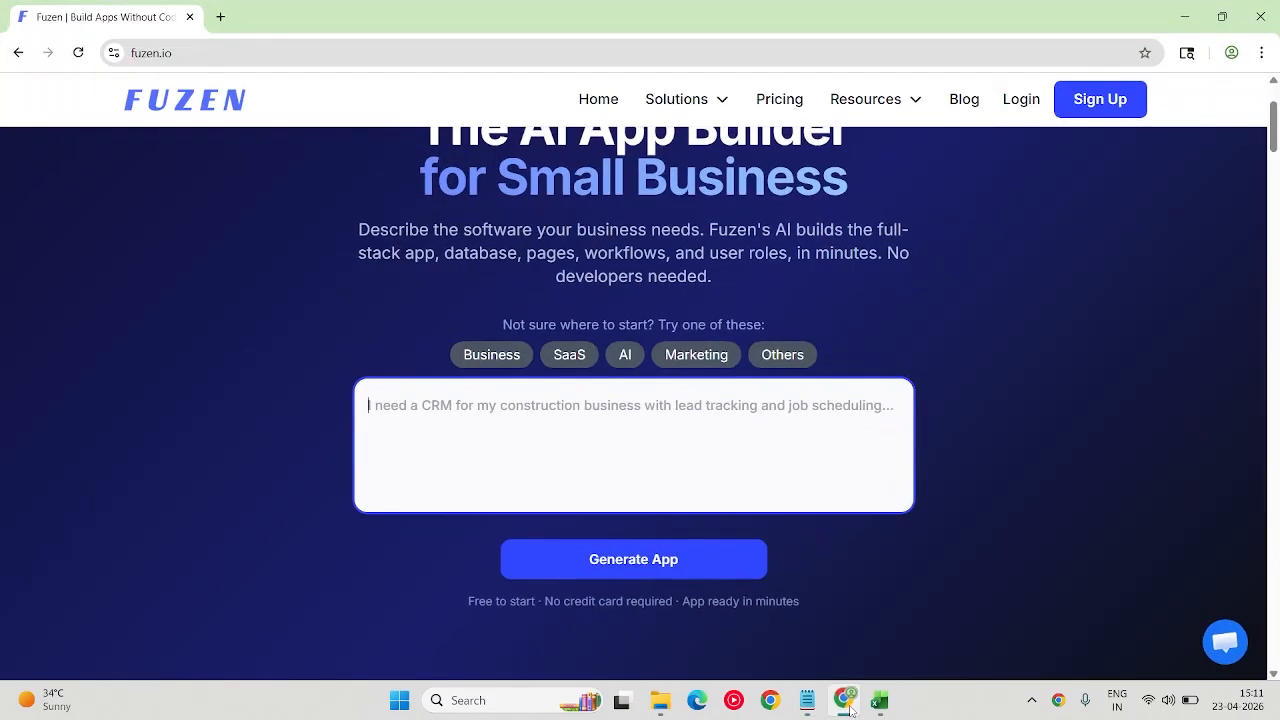
key("ctrl+v")
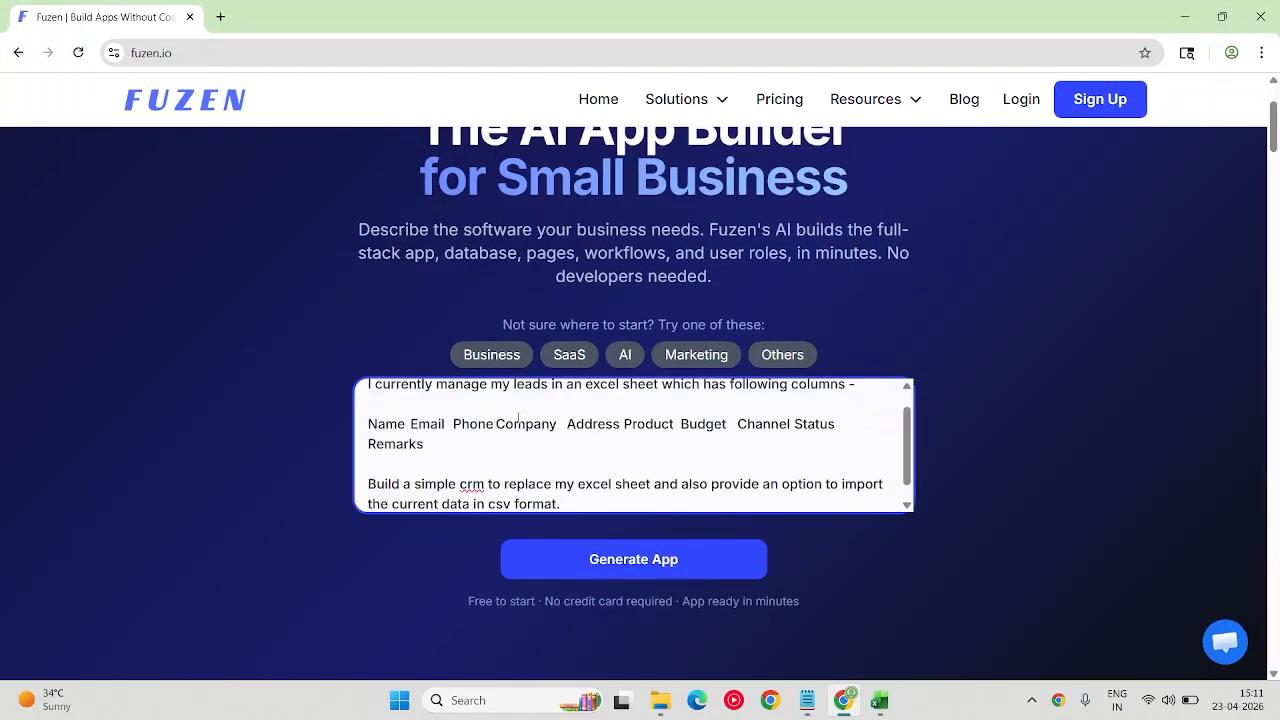
- Check the pasted prompt and its column list, and generate the app from it
scroll(517, 418, "up", 1)
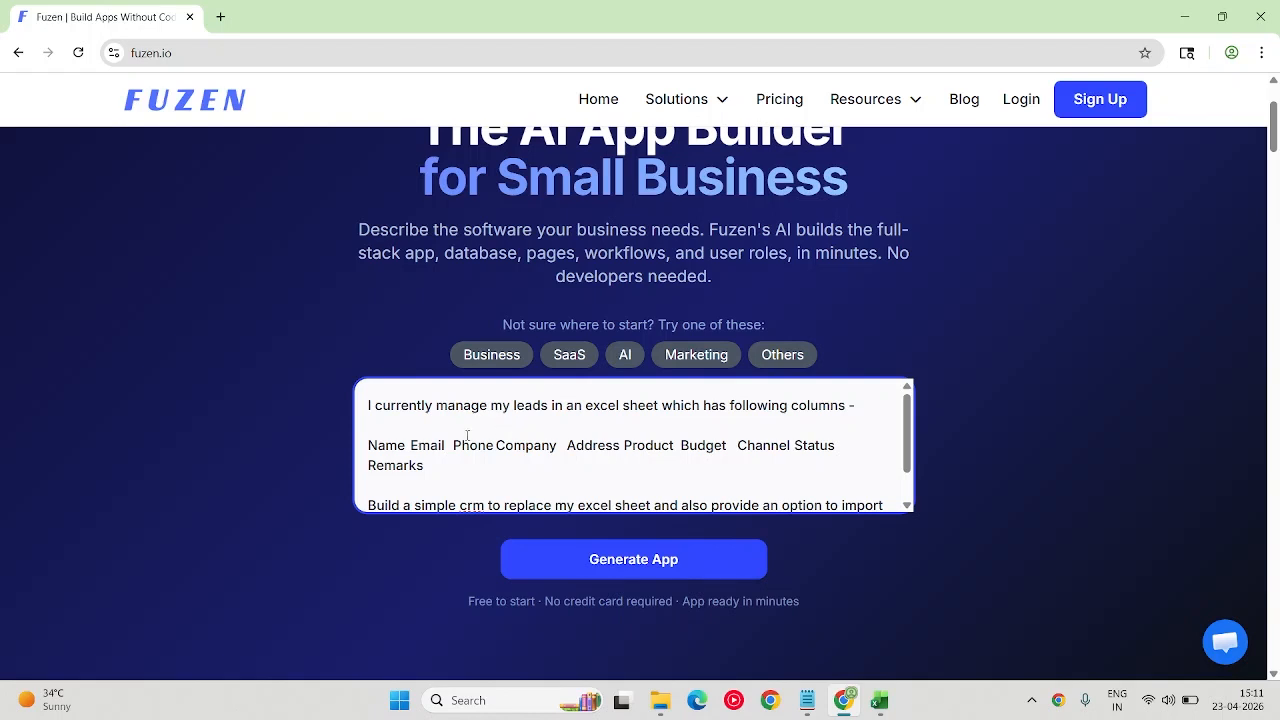
scroll(467, 436, "down", 1)
left_click_drag(445, 425, 311, 416)
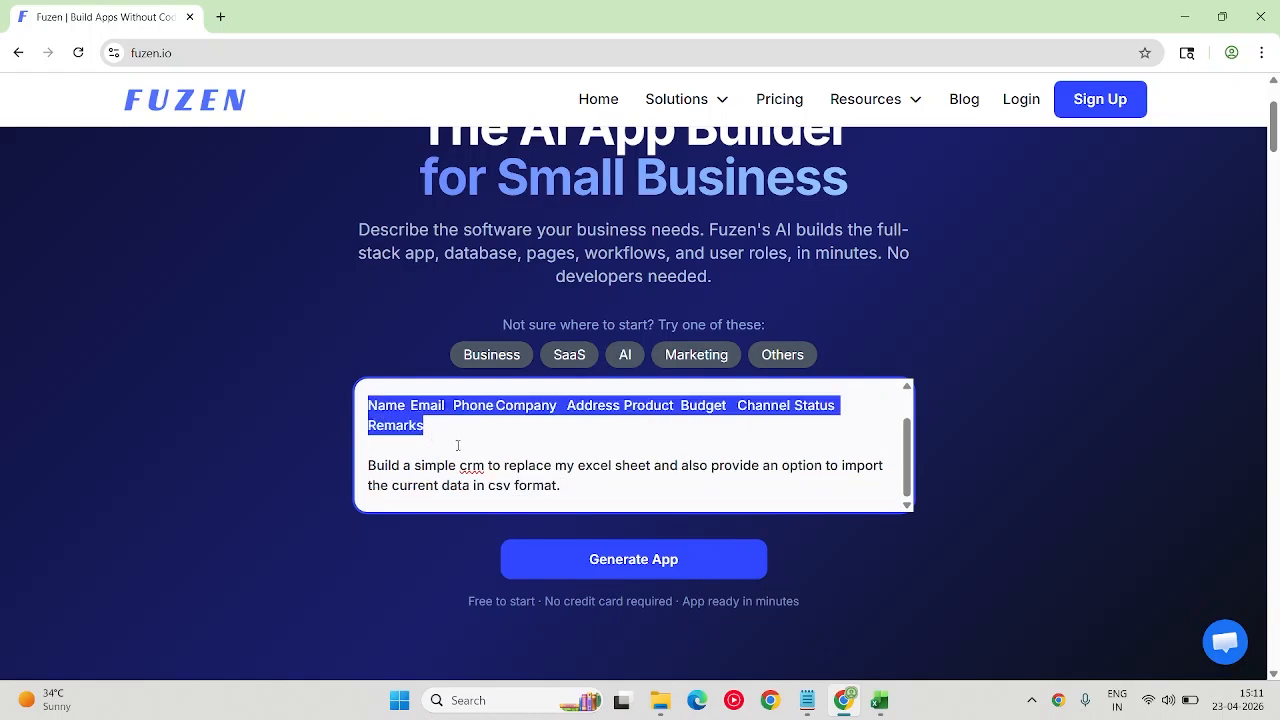
scroll(453, 435, "up", 1)
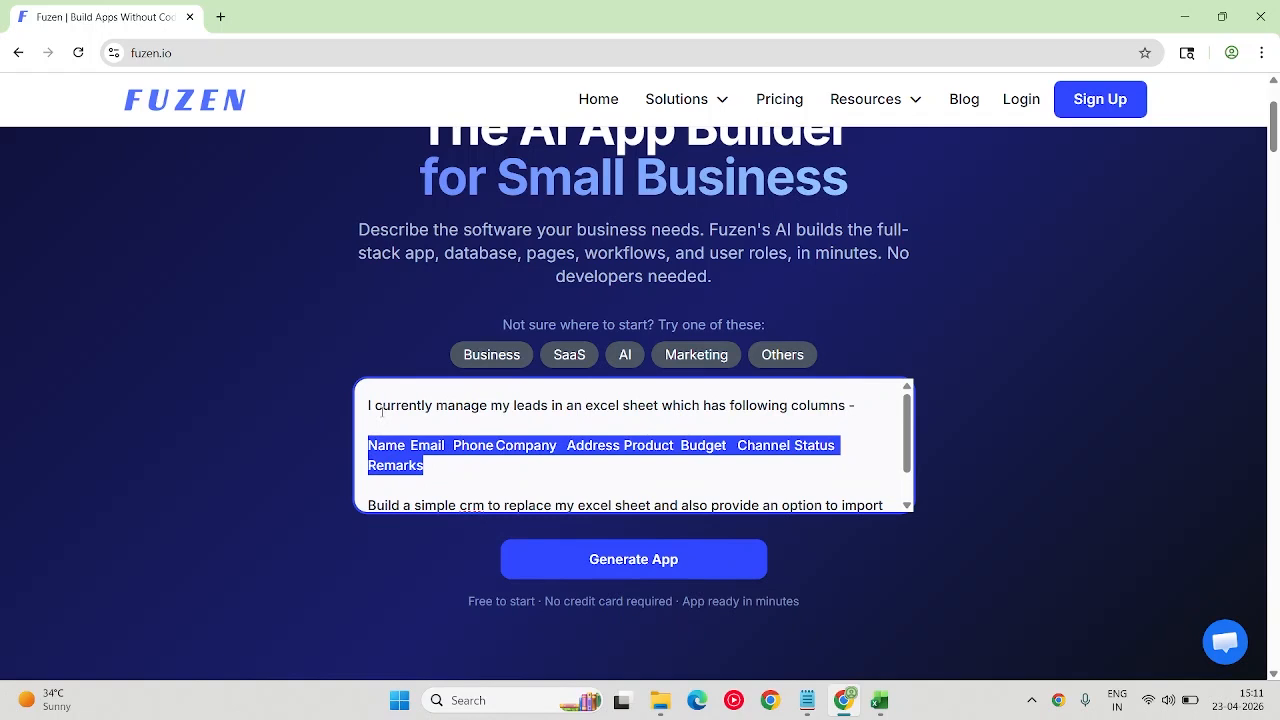
left_click(628, 566)
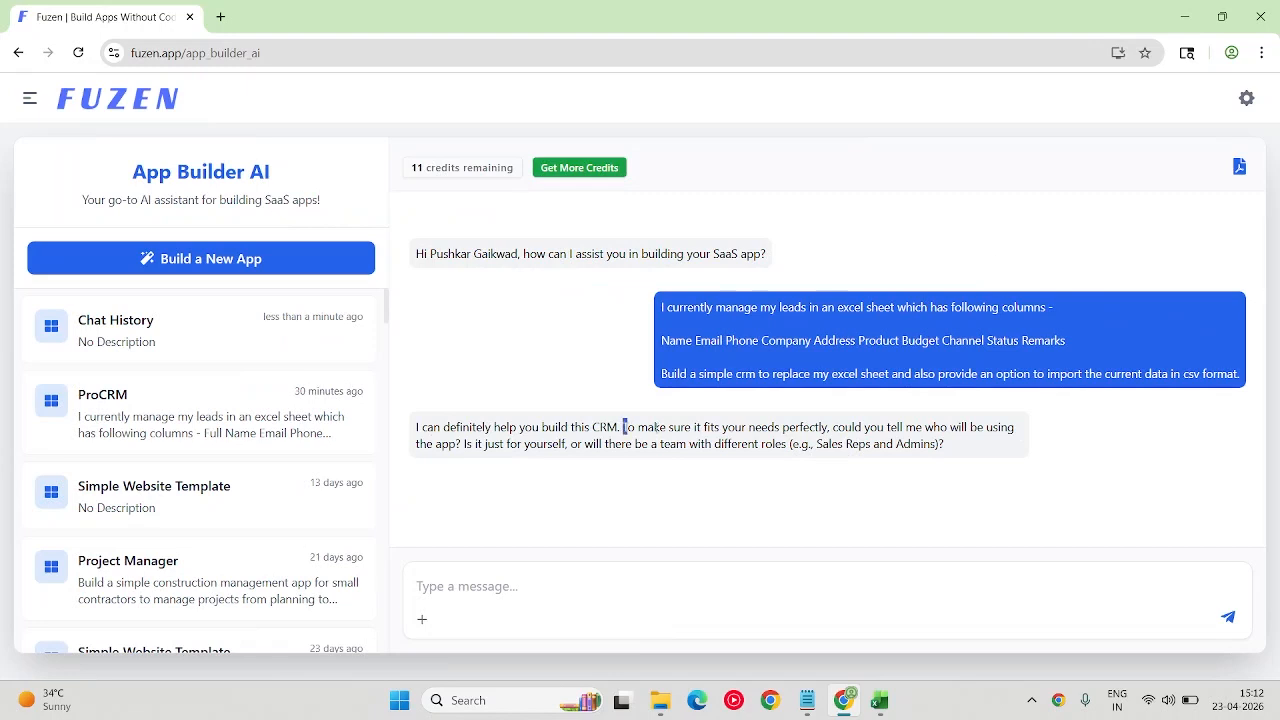
- Answer the builder's question about who will use the app with "Right now it's just myself. Keep the CRM simple."
left_click_drag(623, 428, 941, 443)
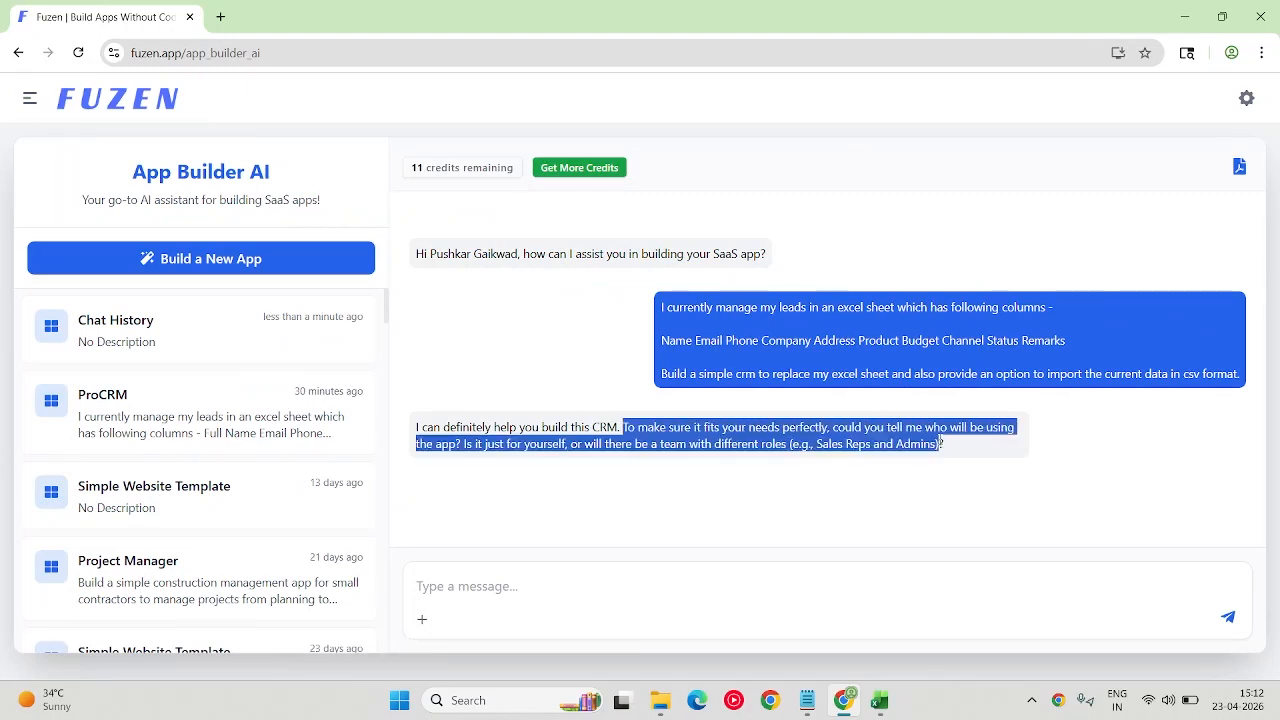
left_click(537, 593)
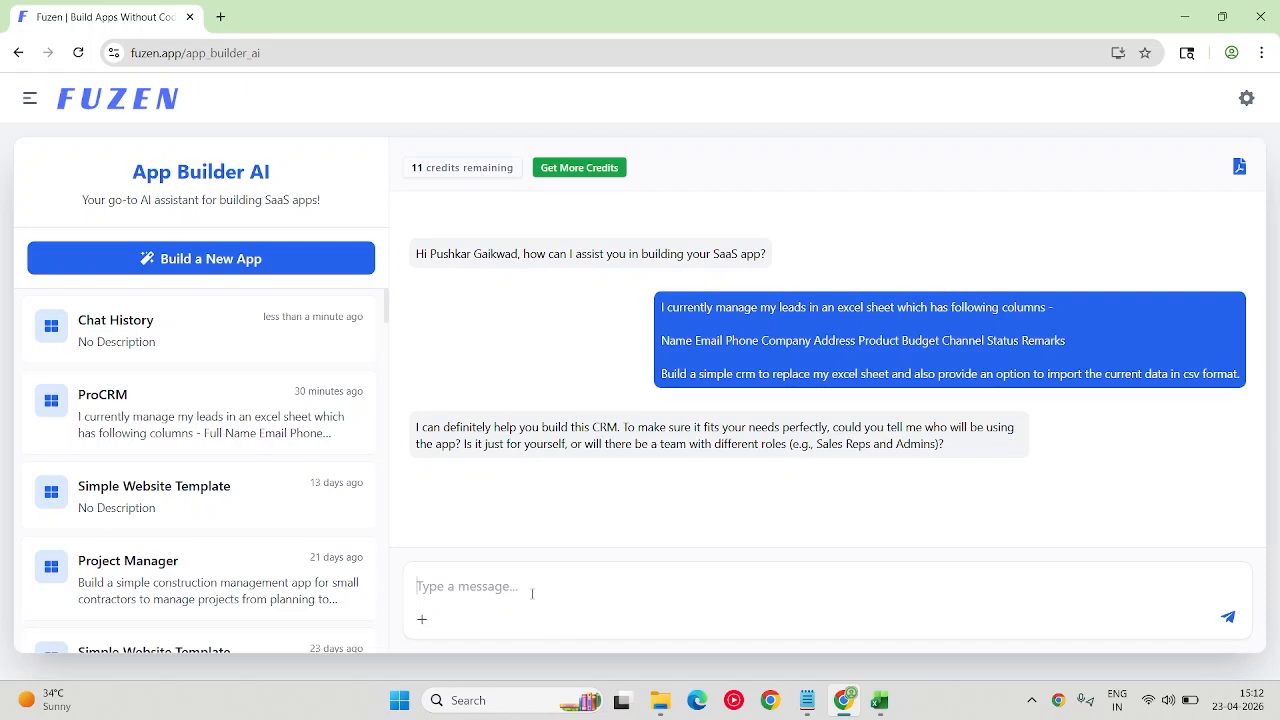
type("Right now ")
type("it's just myself. Keep the CRM simple")
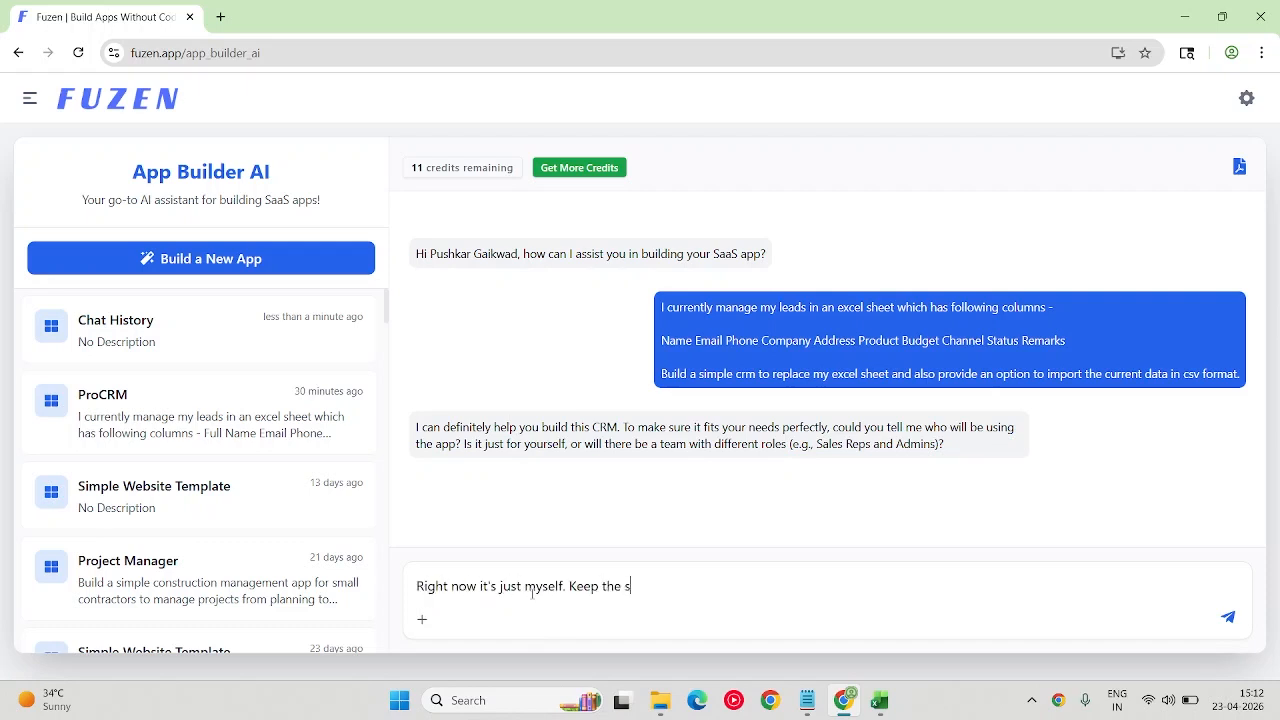
type(".")
left_click(1228, 617)
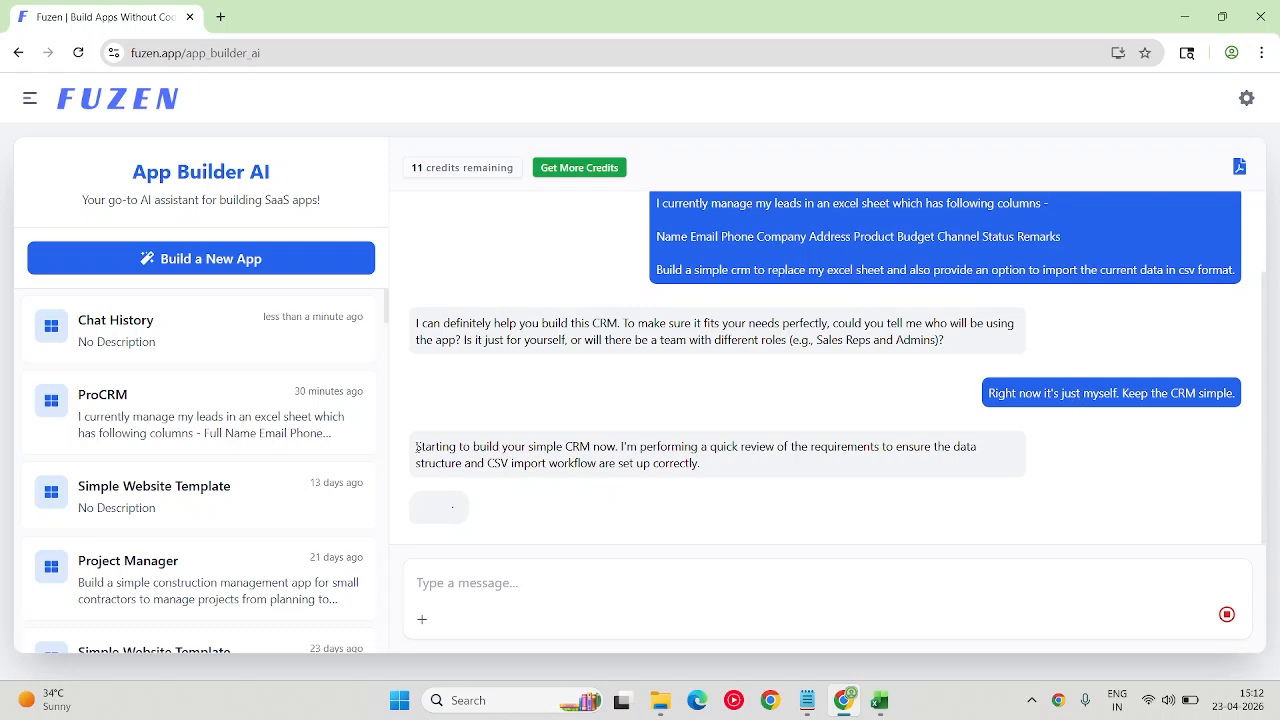
- Read the builder's progress messages, view the leads dashboard at full width, and reopen the builder chat
left_click_drag(416, 447, 722, 467)
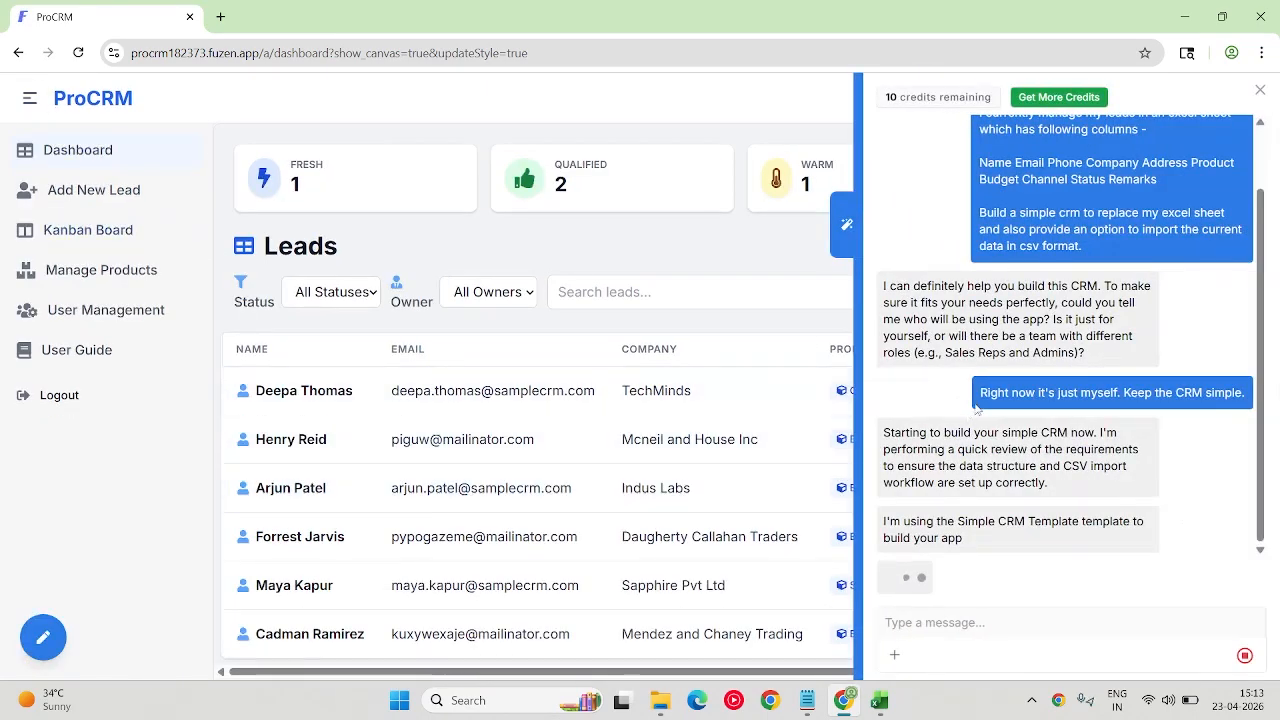
left_click_drag(974, 540, 881, 519)
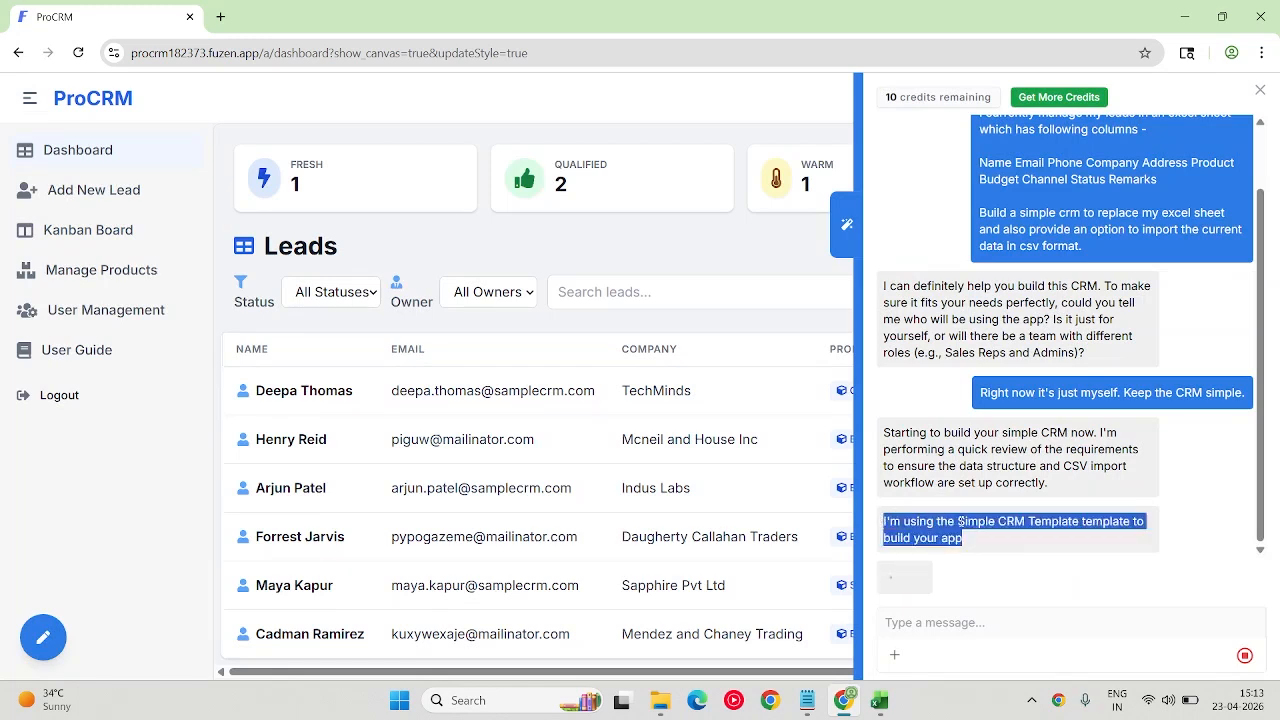
left_click(955, 522)
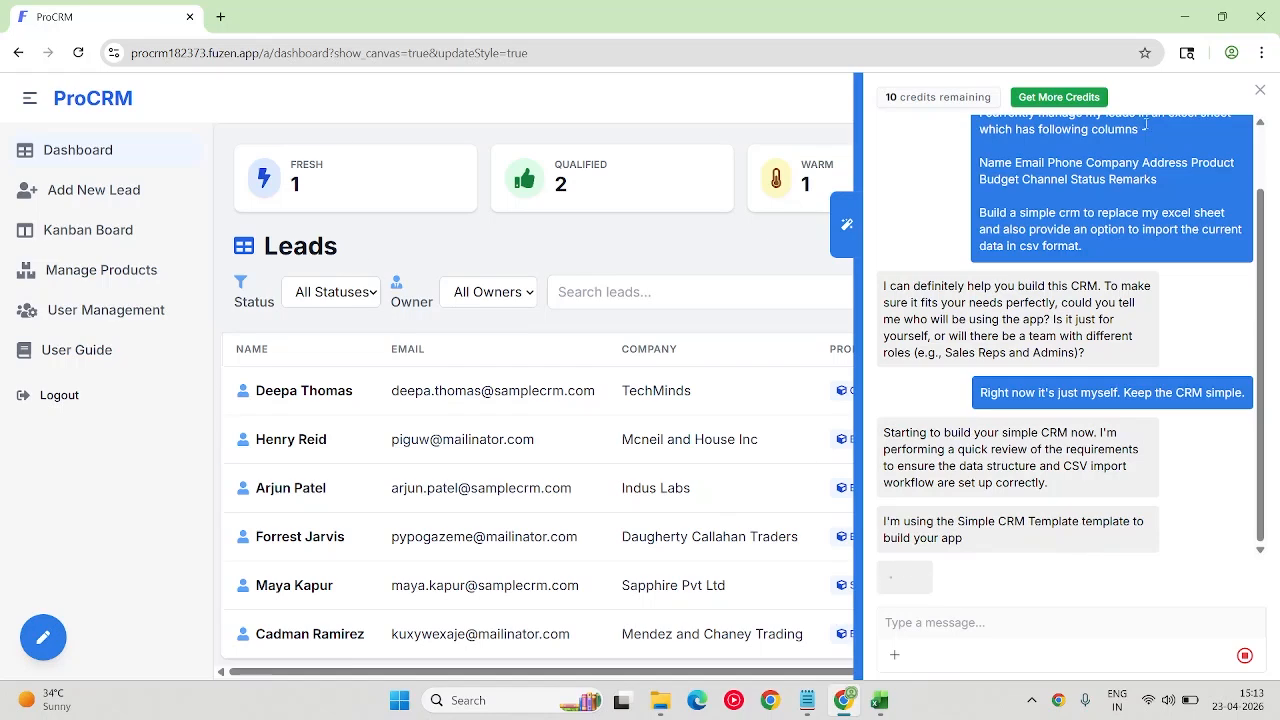
left_click(1262, 94)
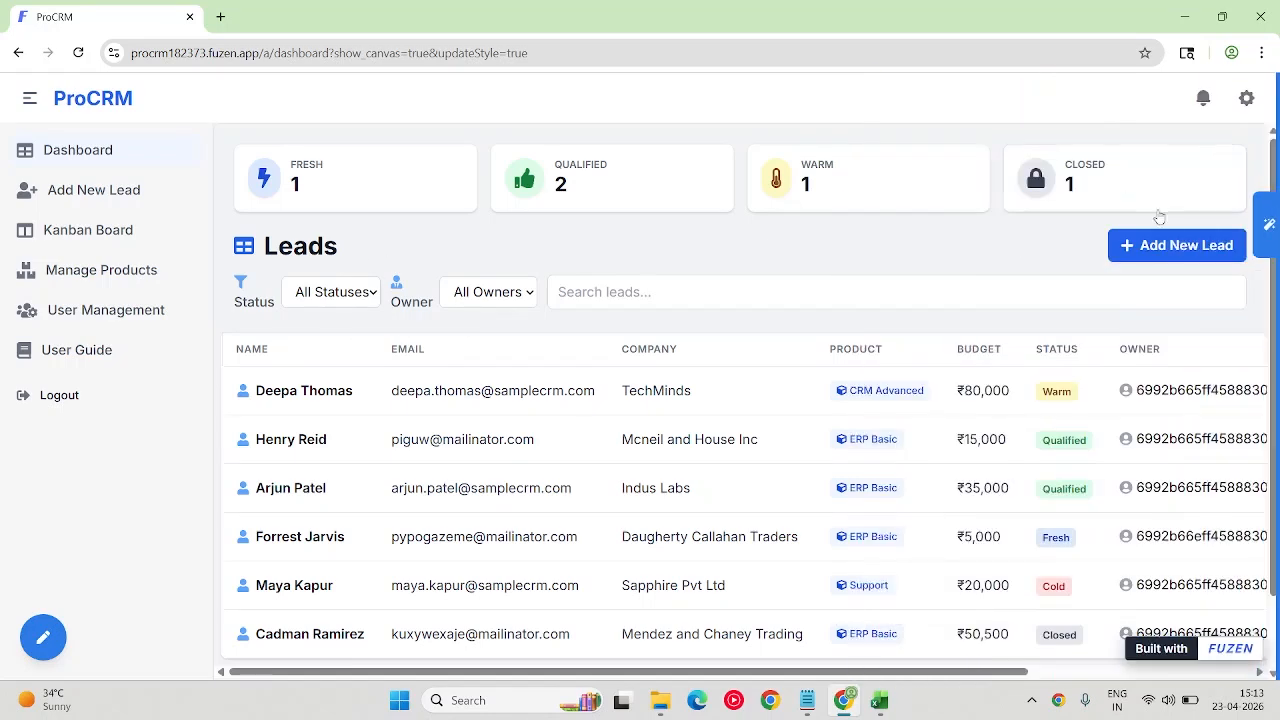
left_click(1267, 230)
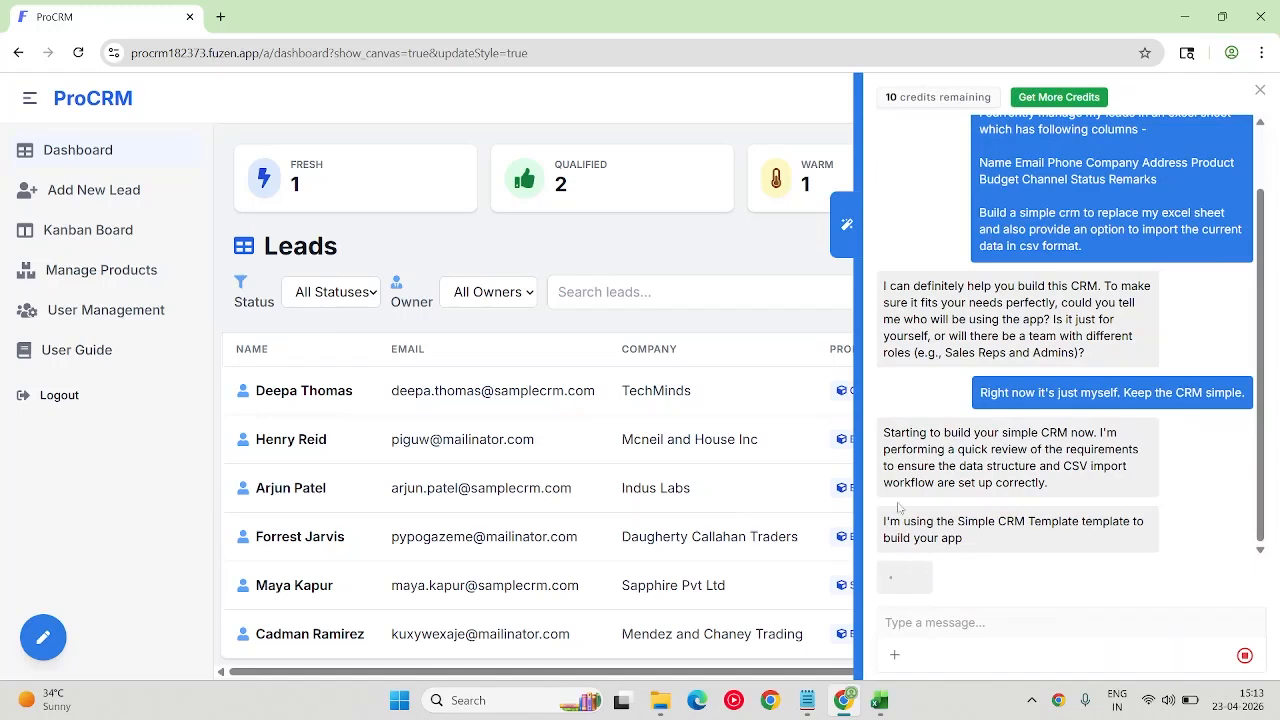
- View the dashboard without the builder chat, reopen the chat, and read its list of planned changes and time estimate
left_click(1258, 93)
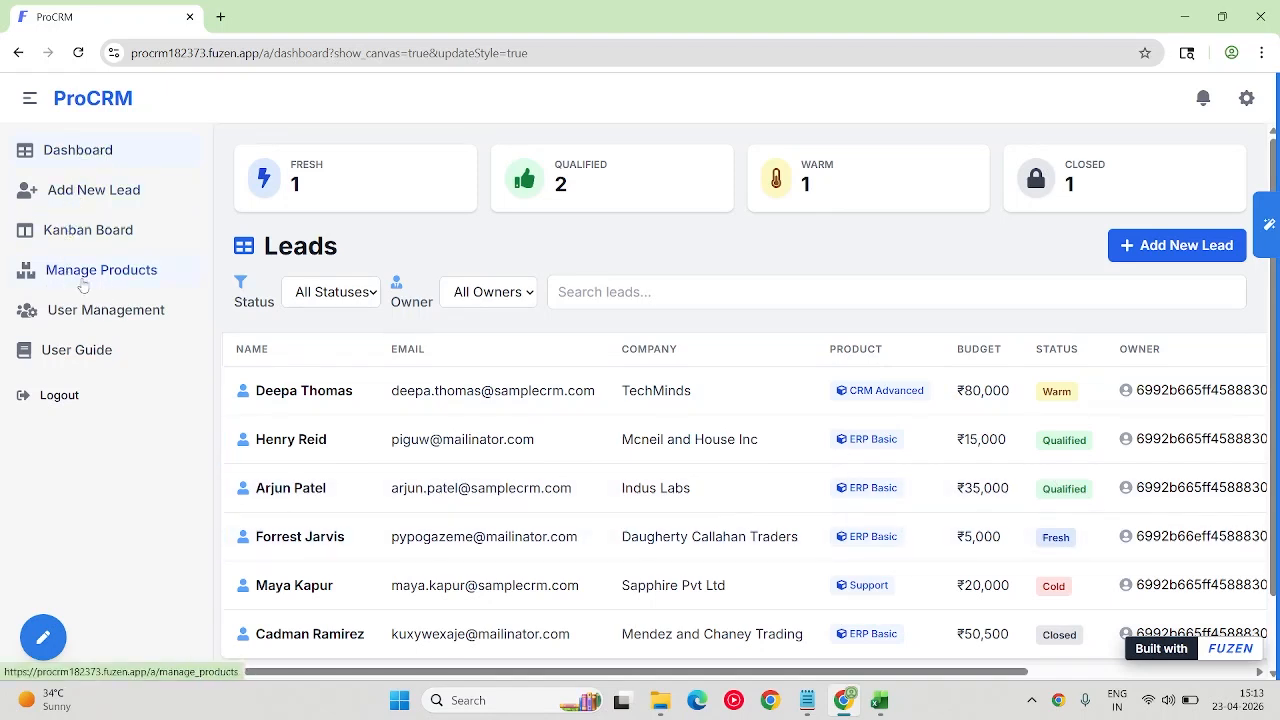
left_click(1268, 224)
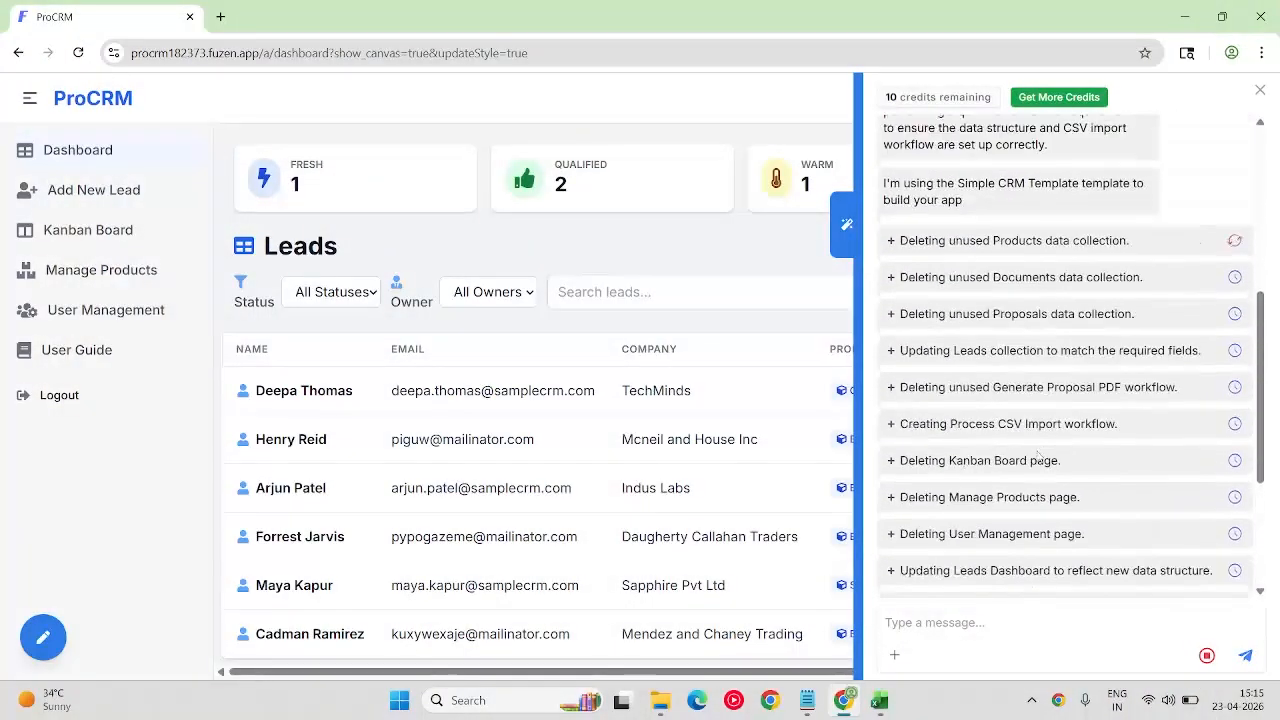
scroll(1038, 455, "up", 3)
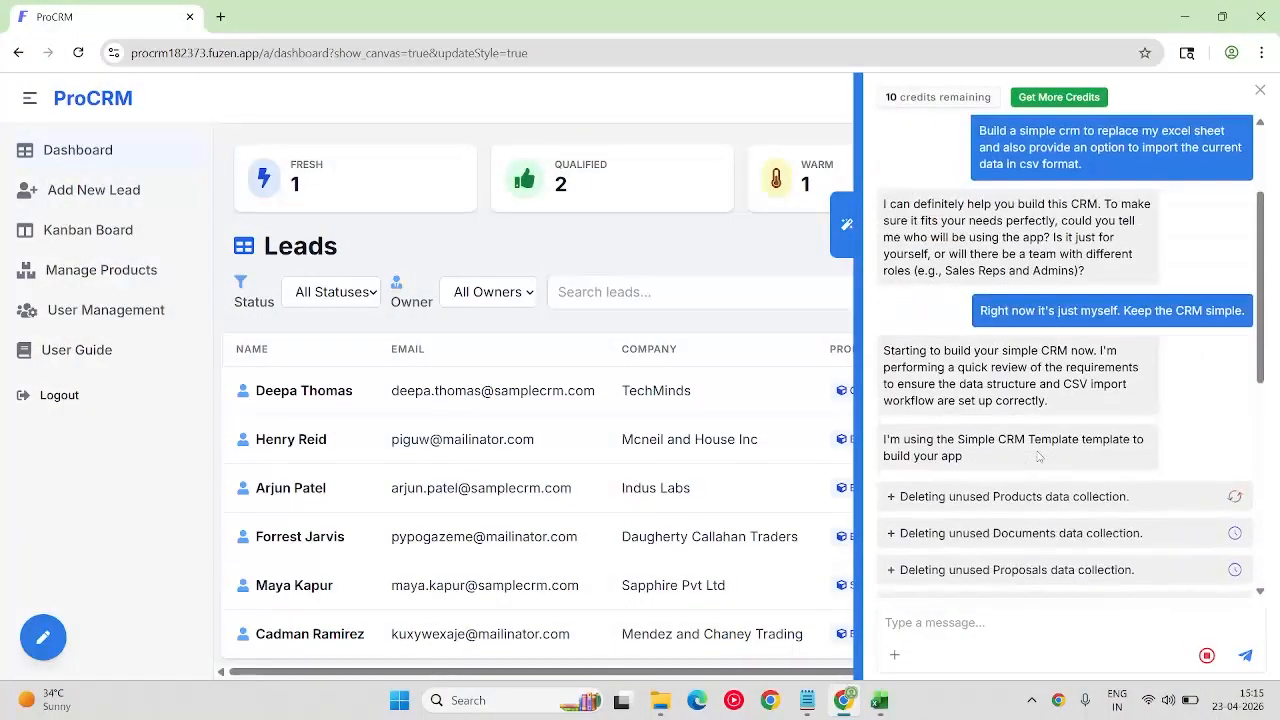
scroll(1008, 432, "down", 2)
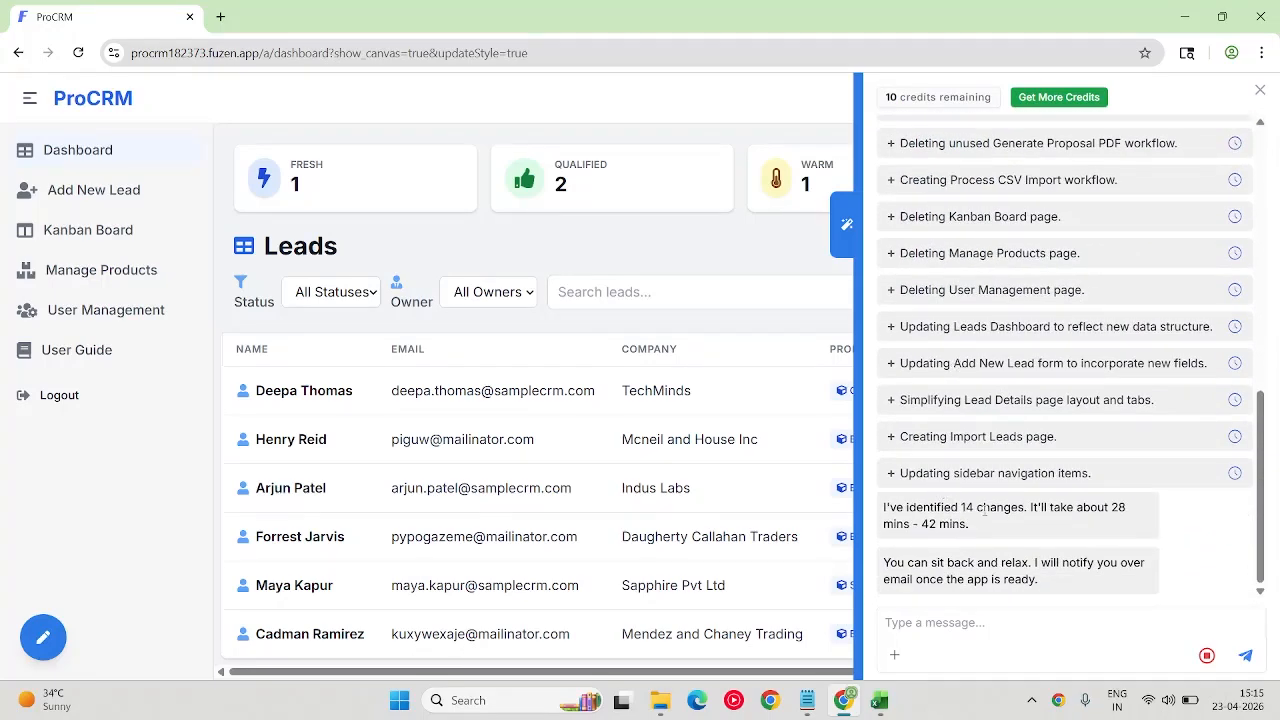
scroll(985, 512, "up", 3)
scroll(1037, 490, "up", 5)
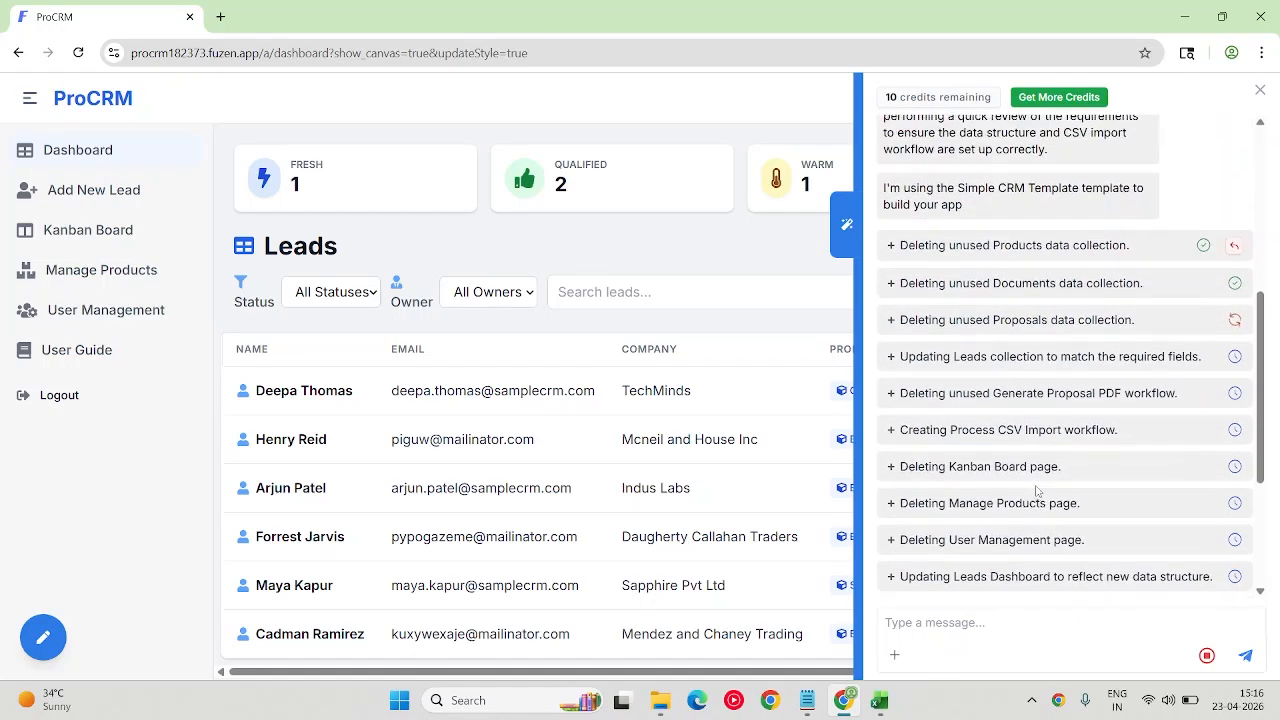
- Follow the progress of the builder's change list, from the deleted collections to the sidebar update, and read its follow-up message
scroll(1037, 490, "down", 3)
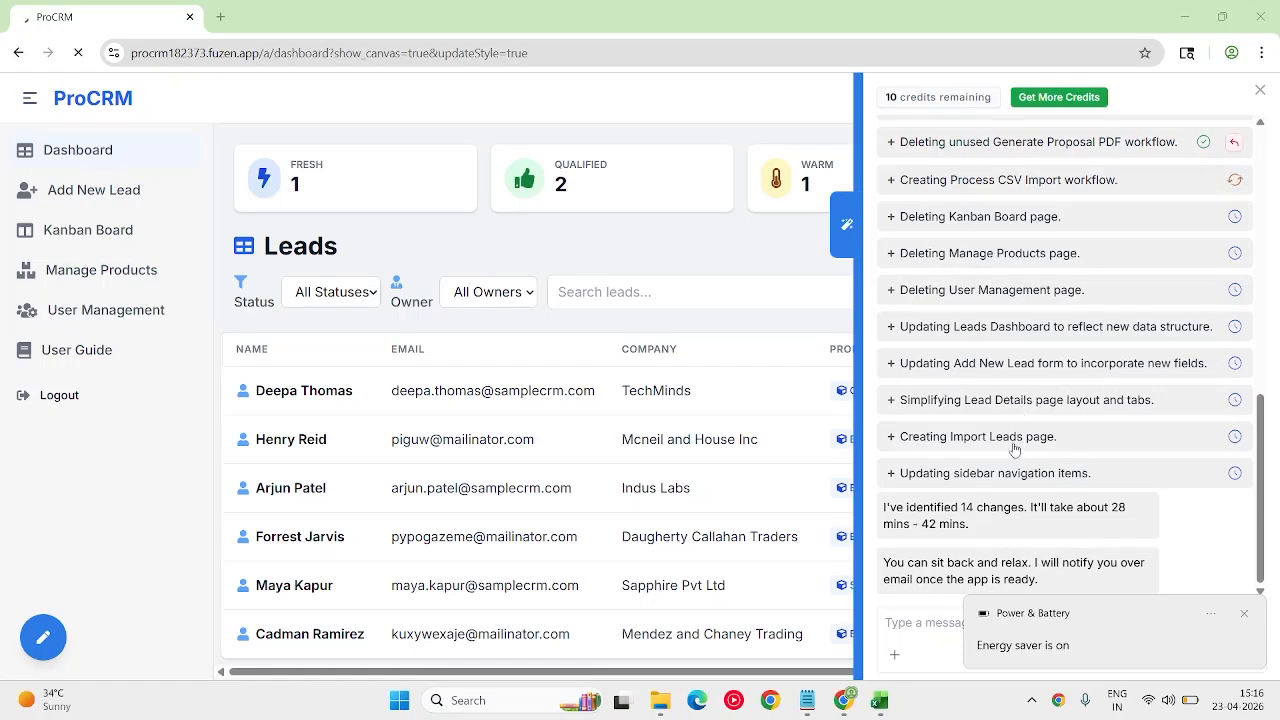
scroll(1014, 449, "up", 3)
scroll(1014, 449, "up", 1)
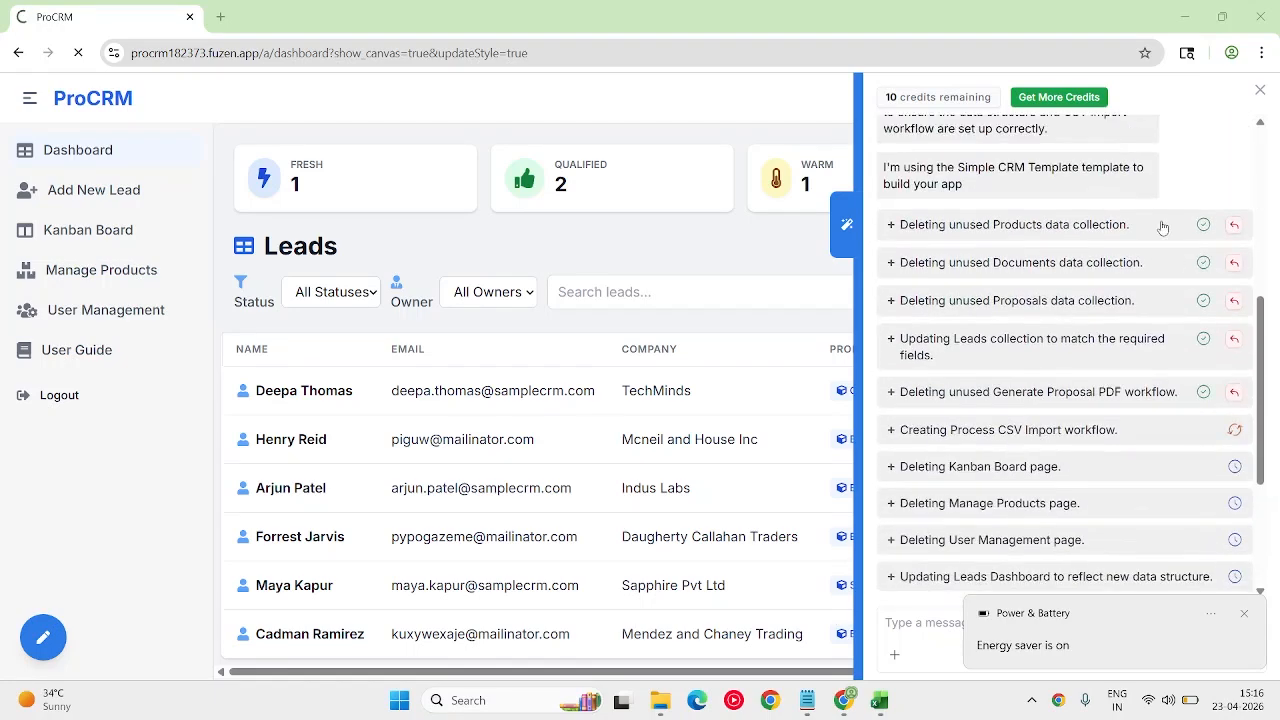
scroll(1172, 402, "down", 3)
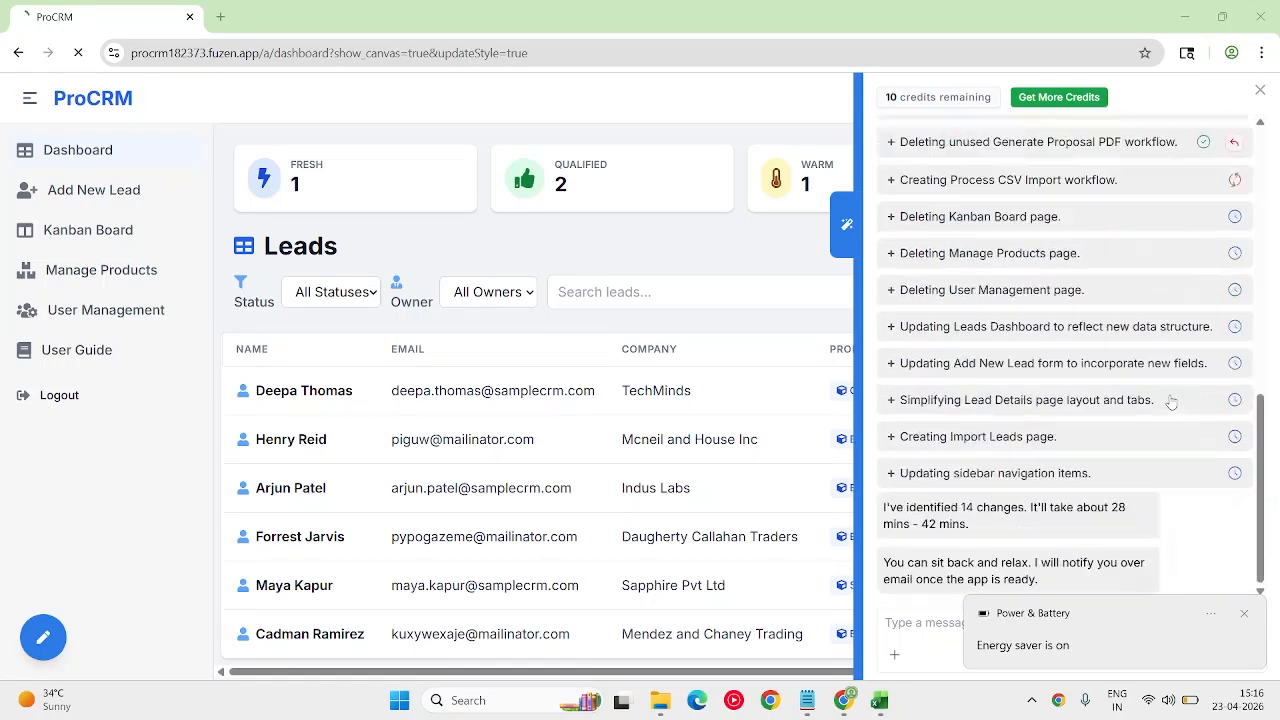
scroll(1172, 402, "up", 3)
scroll(1172, 402, "down", 3)
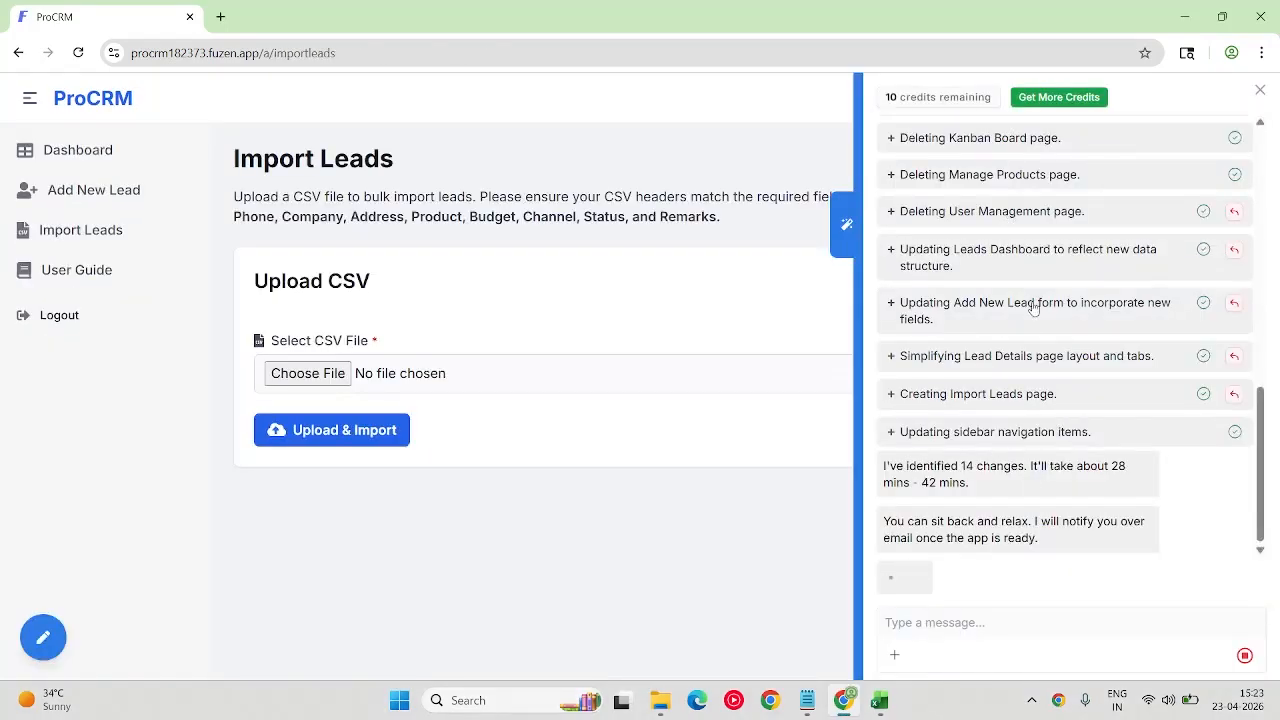
scroll(1137, 206, "up", 3)
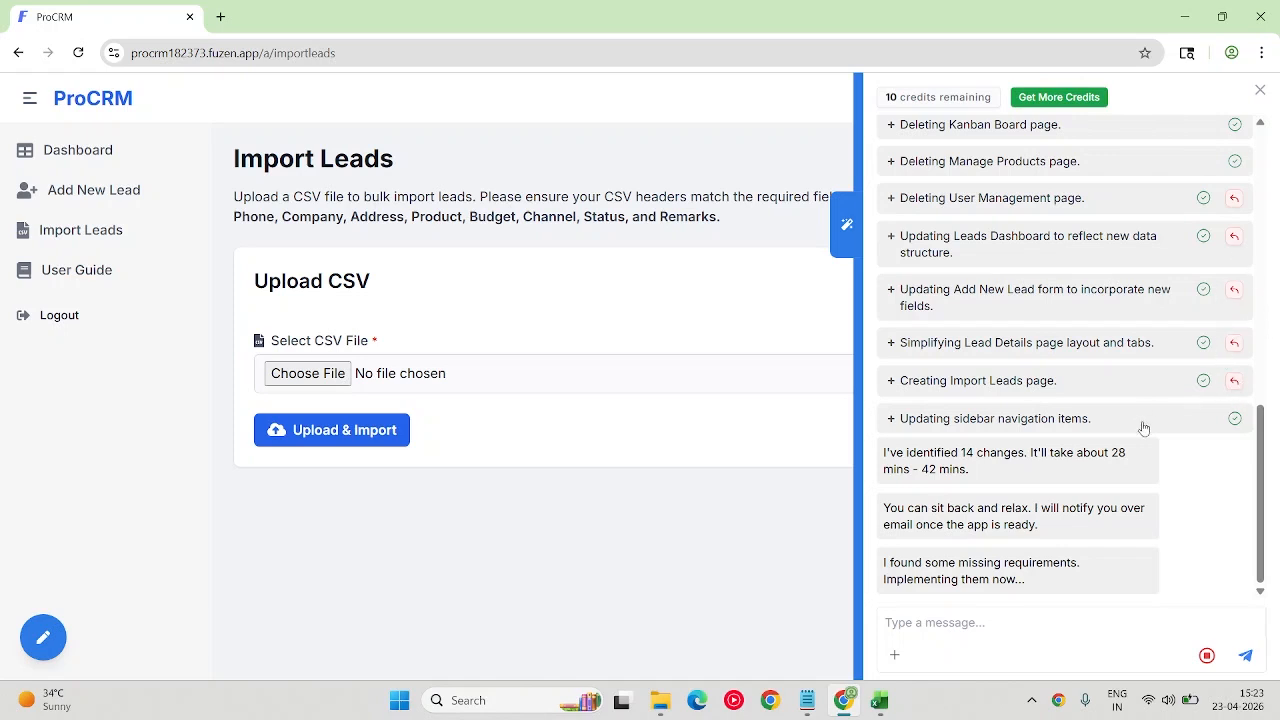
left_click_drag(1035, 589, 884, 566)
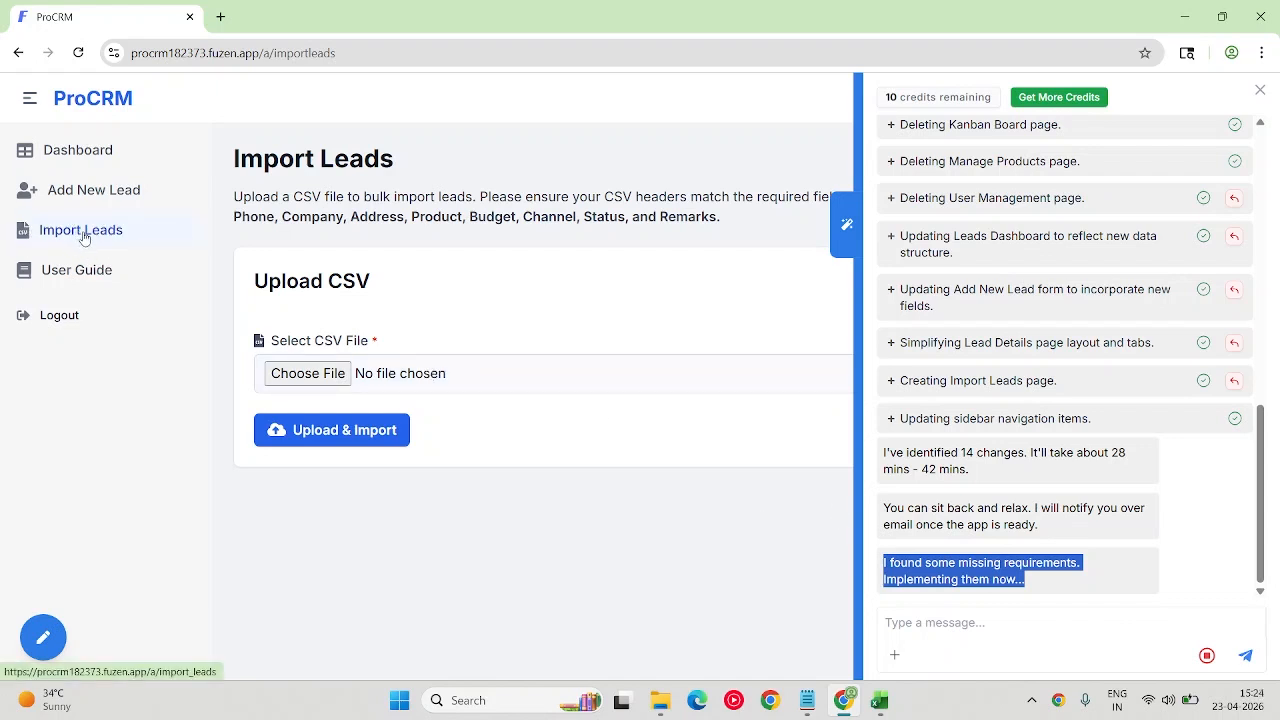
- Open the updated leads dashboard and review the builder's finished tasks and its additional tasks
left_click(77, 163)
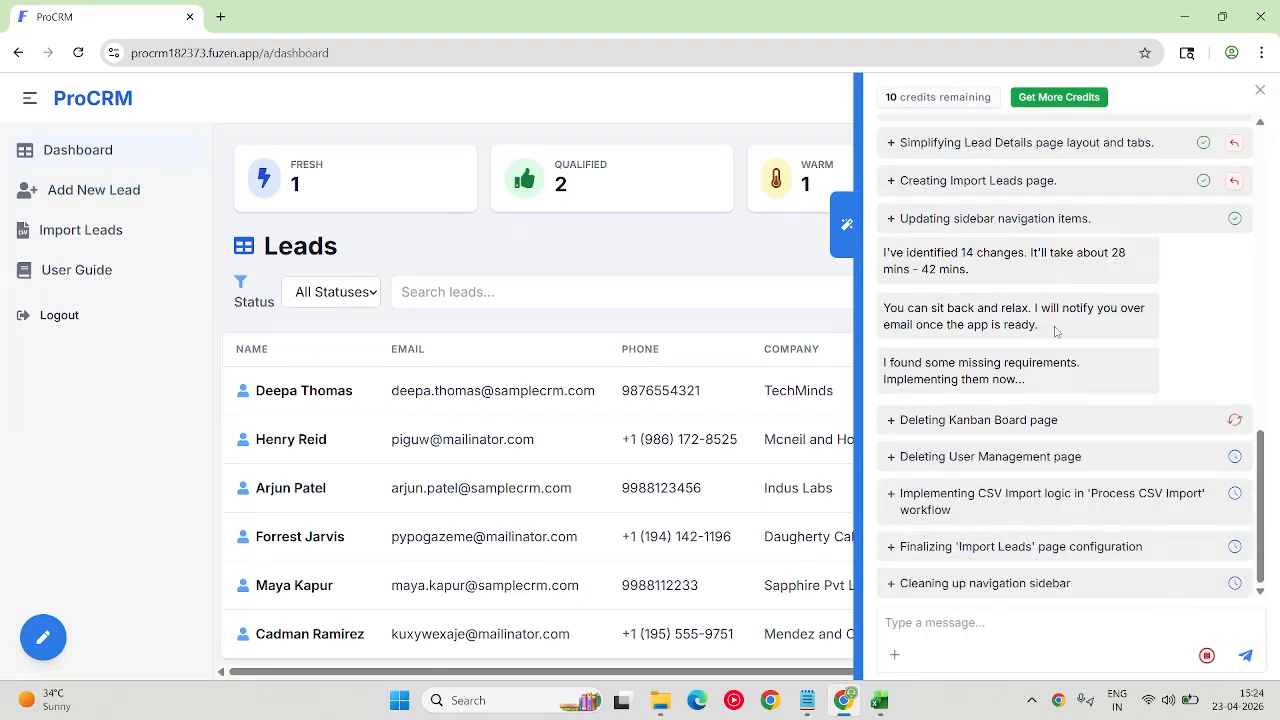
scroll(1066, 331, "up", 4)
scroll(1066, 331, "up", 2)
scroll(985, 424, "up", 3)
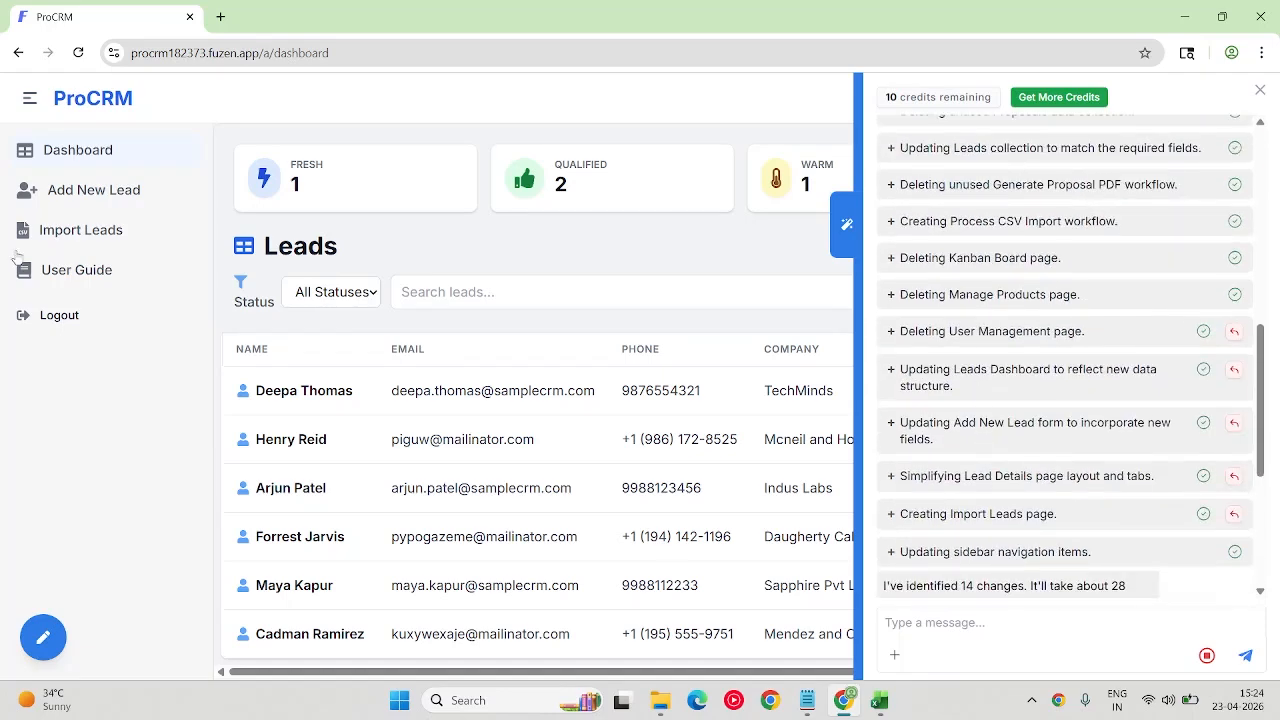
scroll(990, 430, "down", 3)
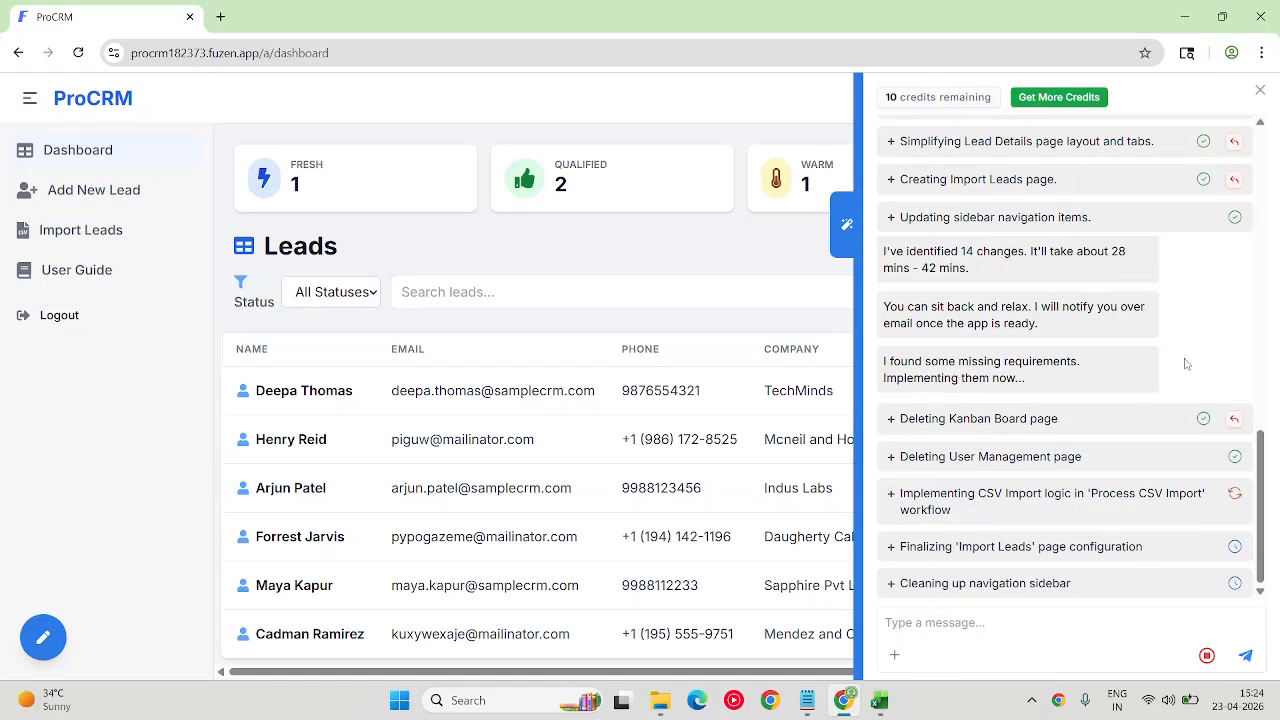
- View the dashboard's new columns at full width, open the Import Leads page, and check the builder's remaining tasks
left_click(1260, 90)
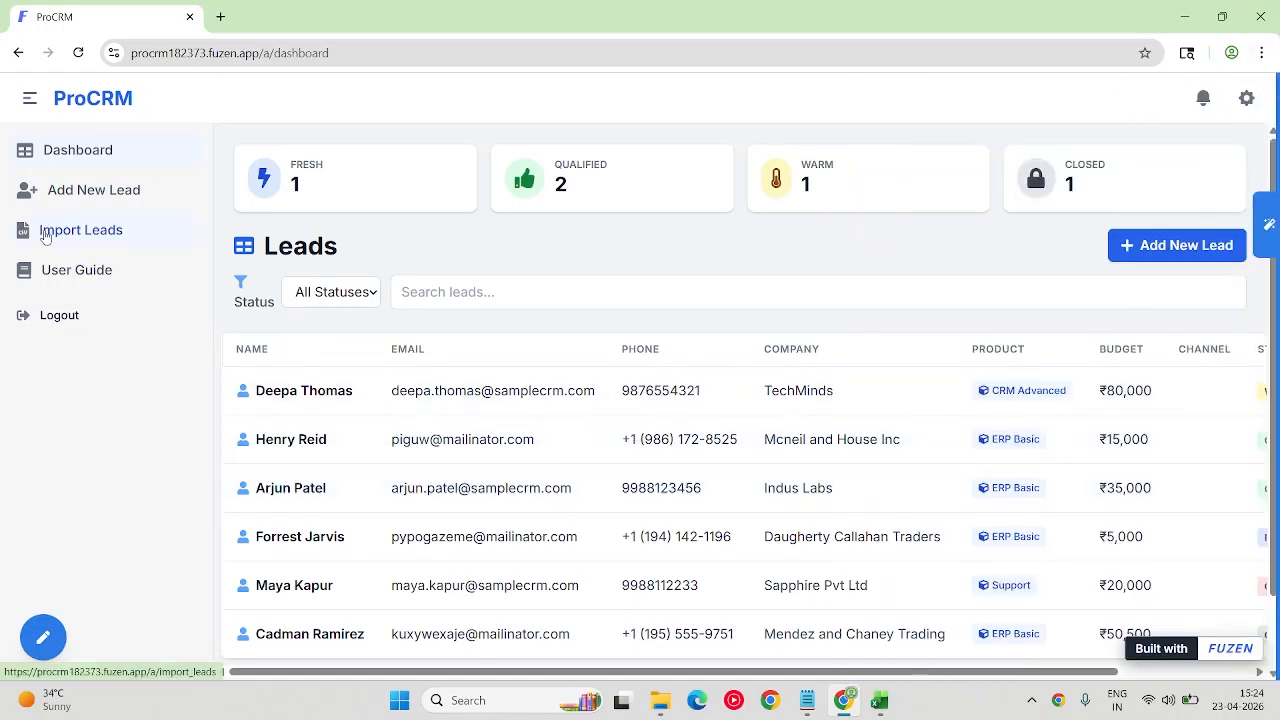
left_click(48, 232)
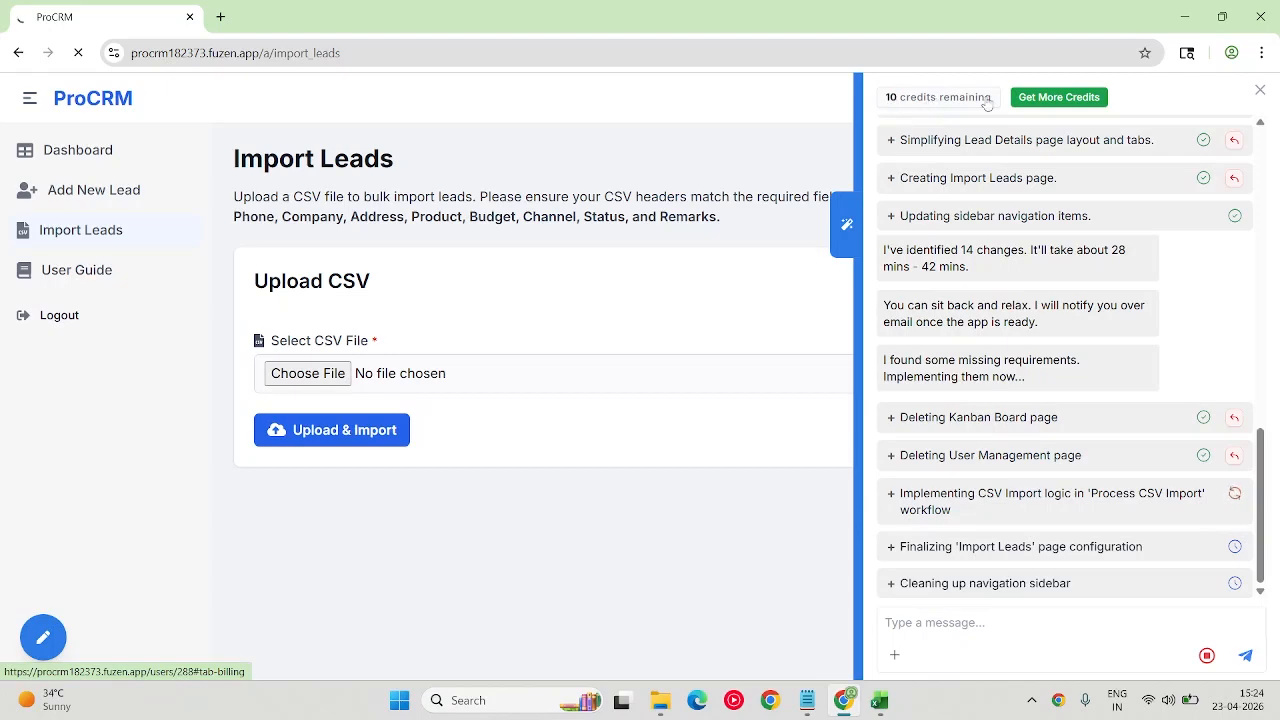
scroll(1056, 391, "up", 3)
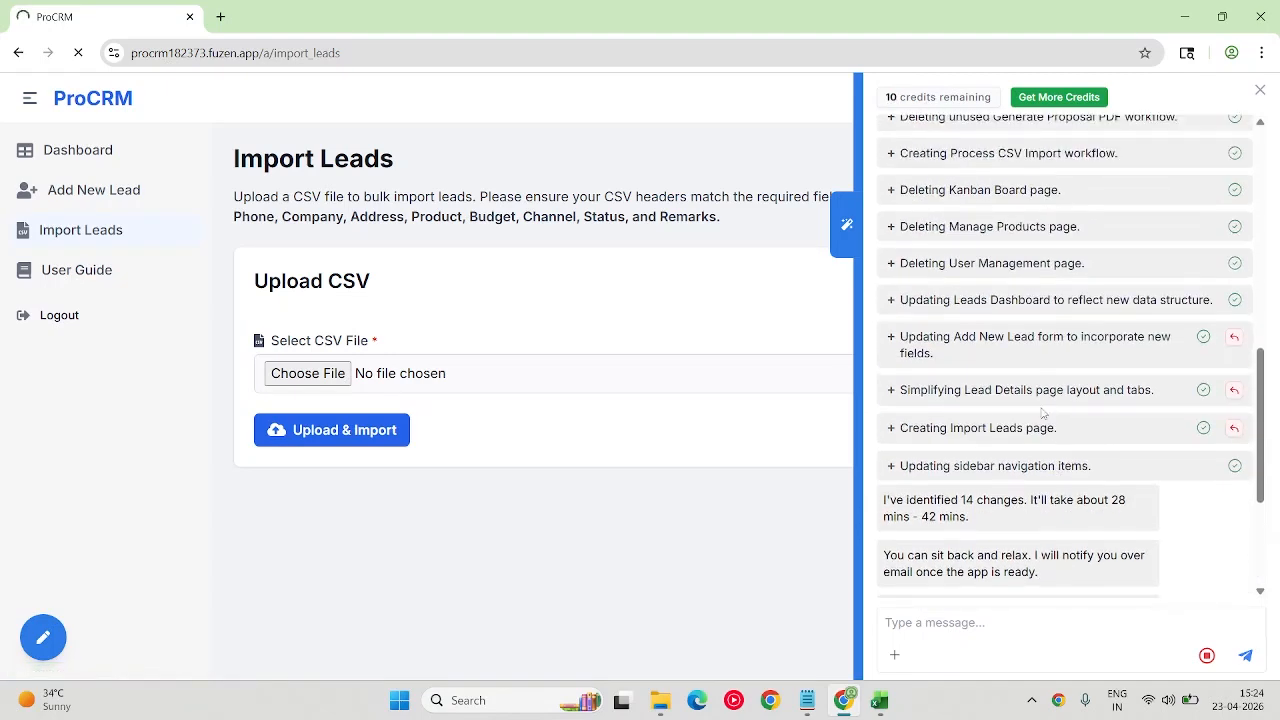
scroll(1041, 411, "down", 3)
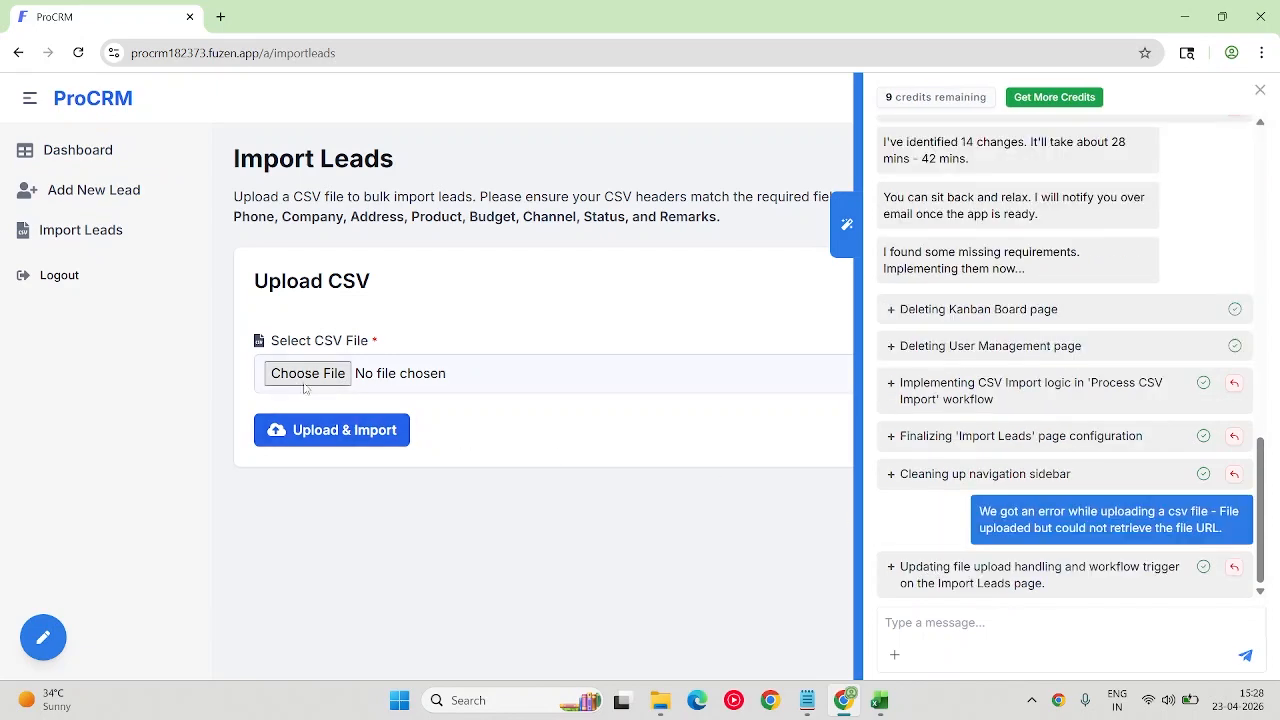
- Choose the "for import" CSV file from the Desktop on the Import Leads page, and upload and import it
left_click(305, 388)
left_click(472, 172)
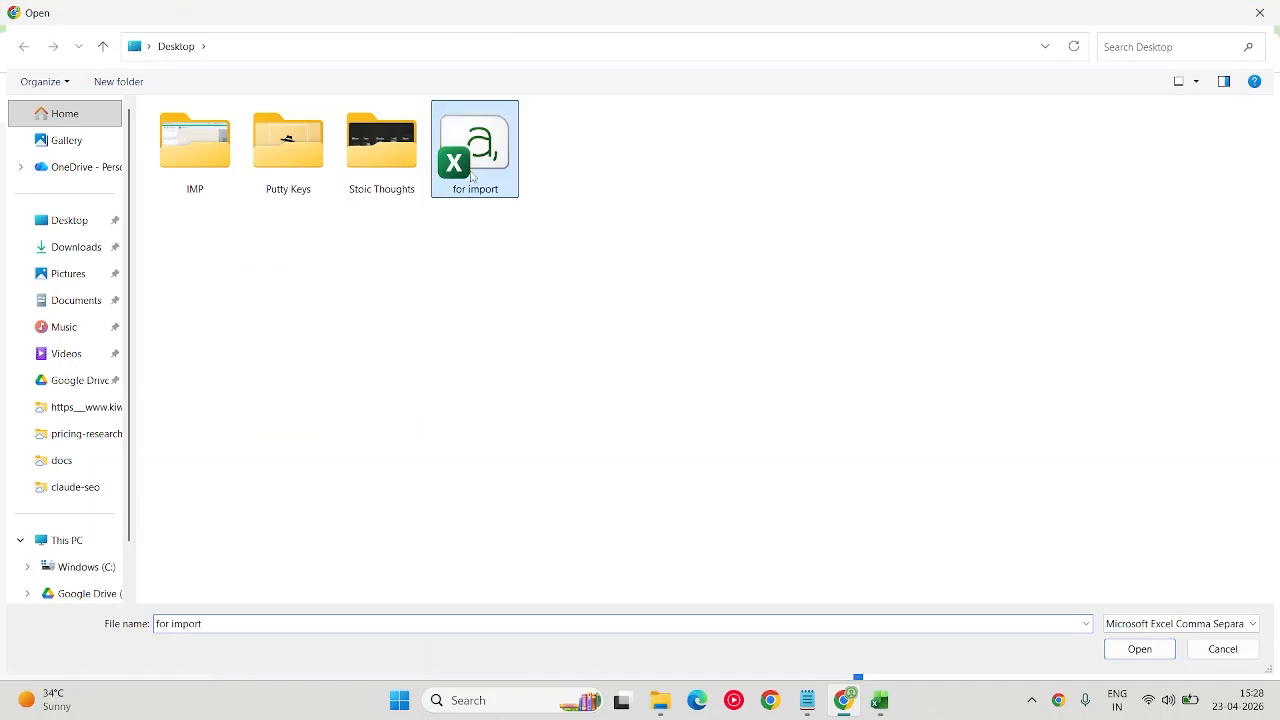
left_click(1134, 652)
left_click(376, 444)
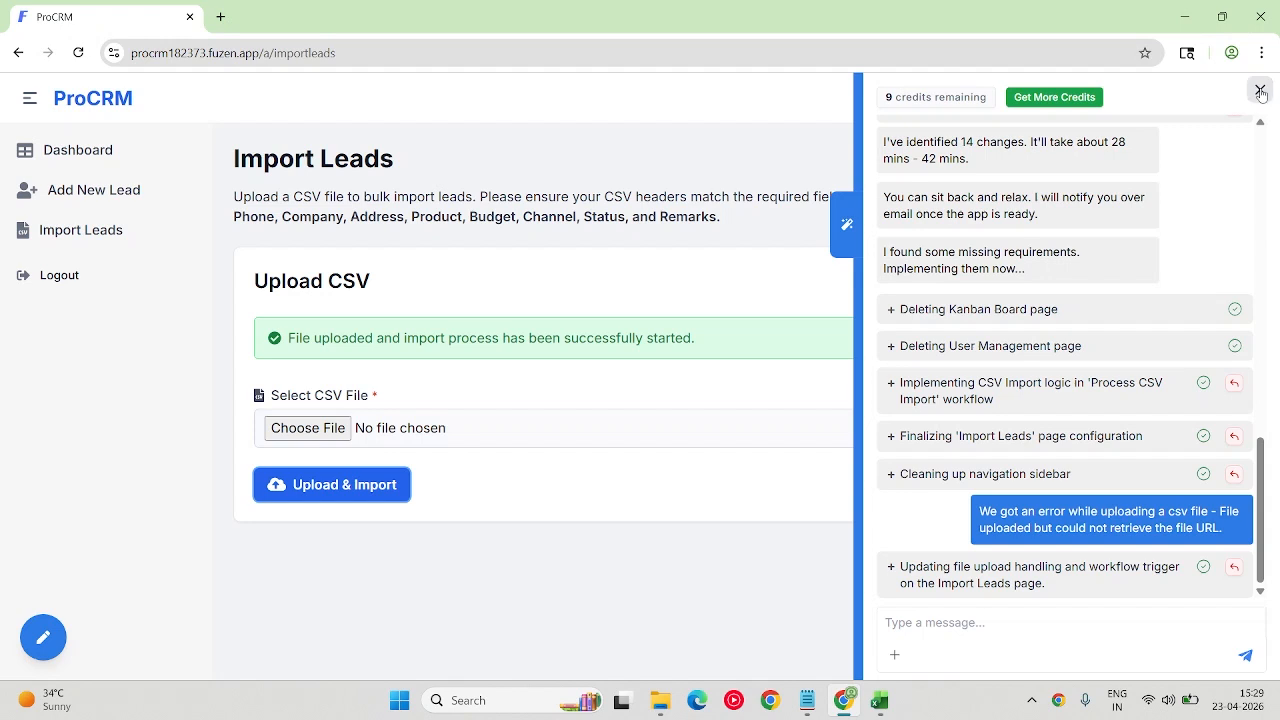
- Hide the builder chat, read the import status message, and open the dashboard to check for the imported leads
left_click(1259, 89)
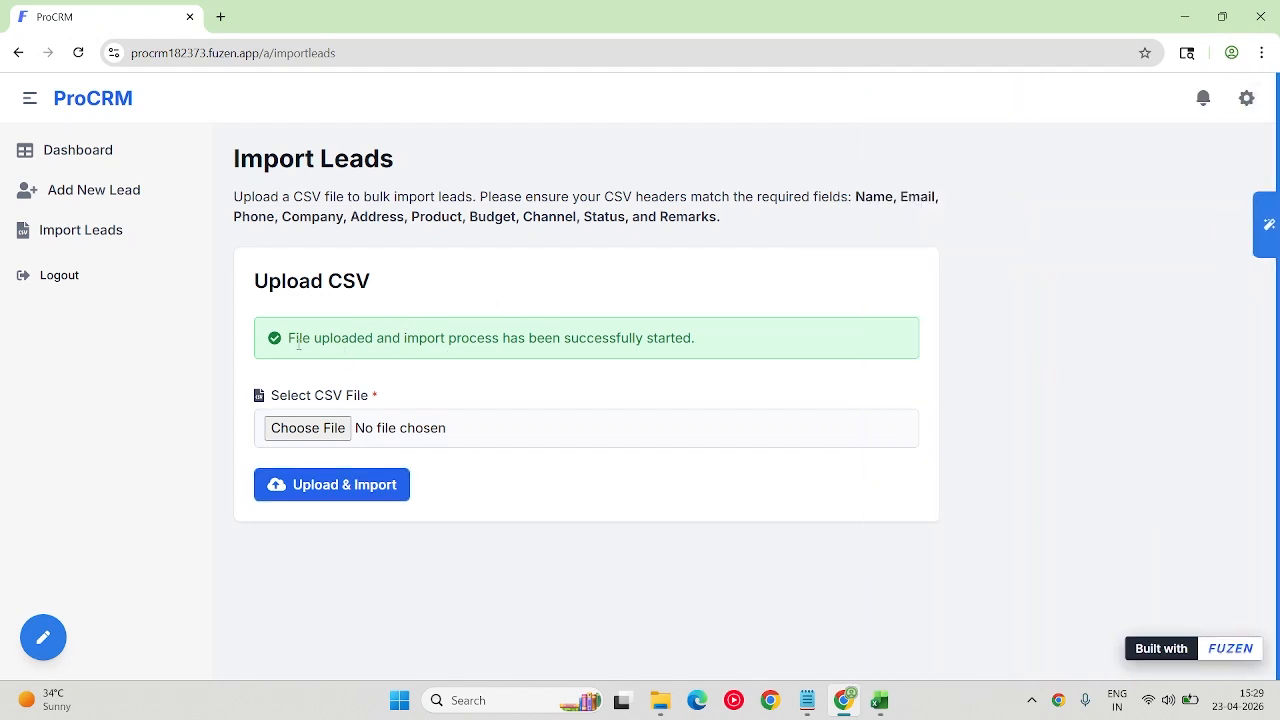
left_click_drag(289, 339, 702, 341)
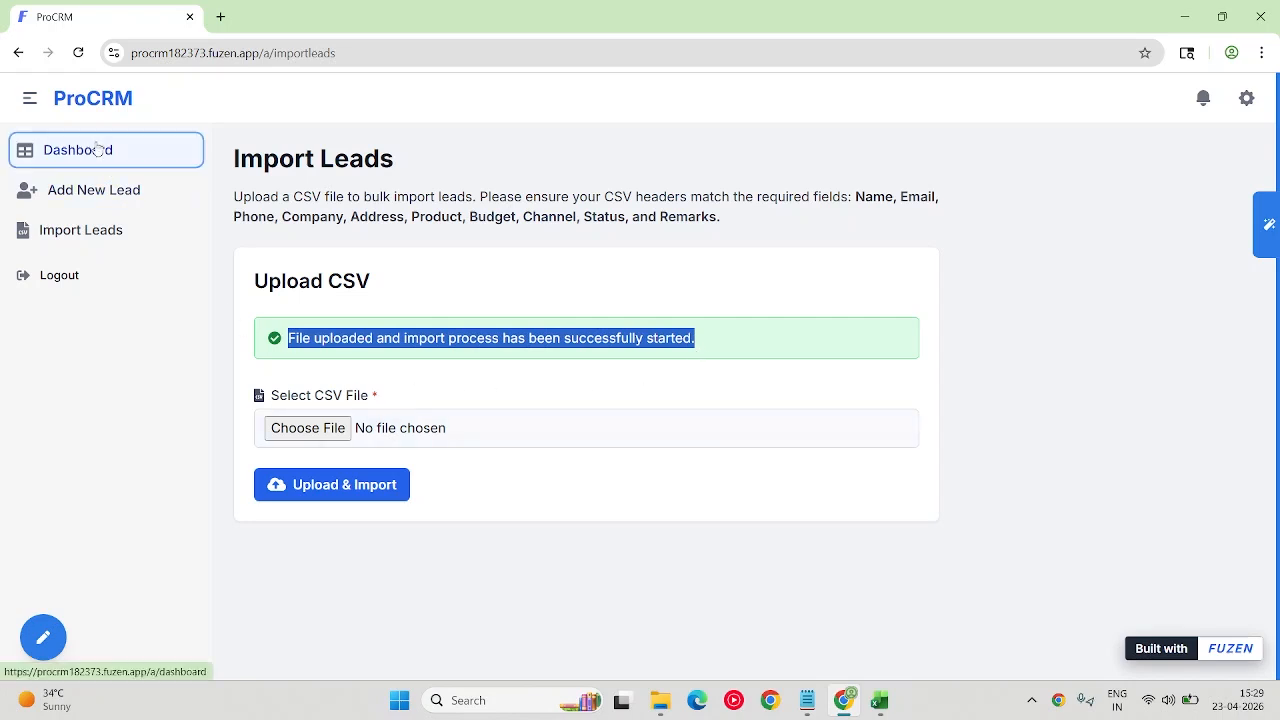
left_click(97, 148)
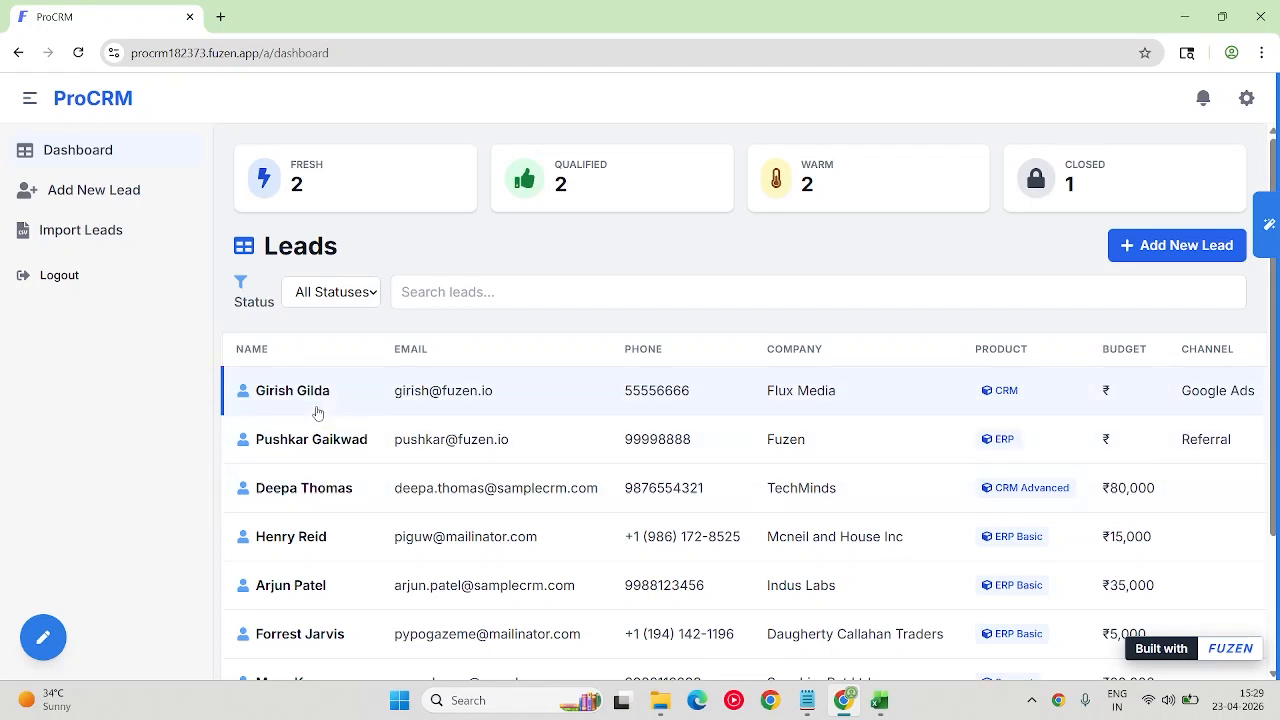
- Compare the dashboard's leads with the two data rows of the "for import" sheet in Excel, and return to Chrome with the builder chat open
left_click(880, 701)
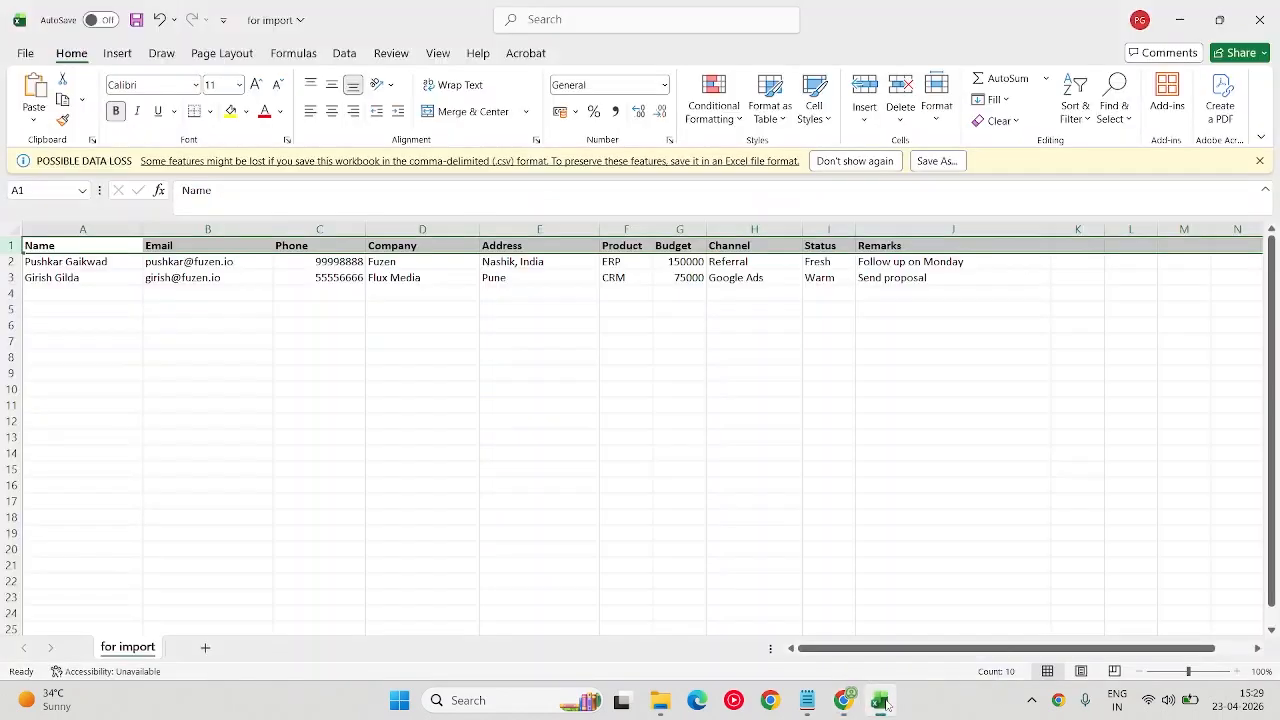
left_click_drag(94, 263, 790, 278)
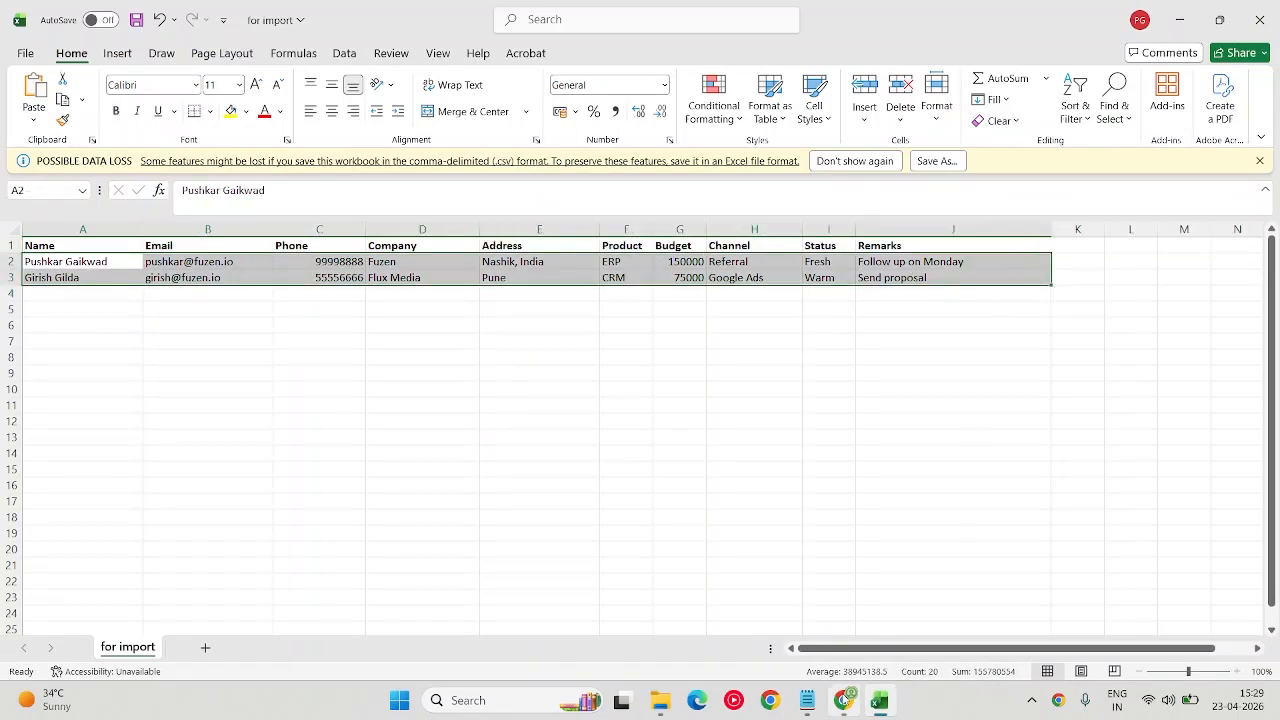
left_click(843, 700)
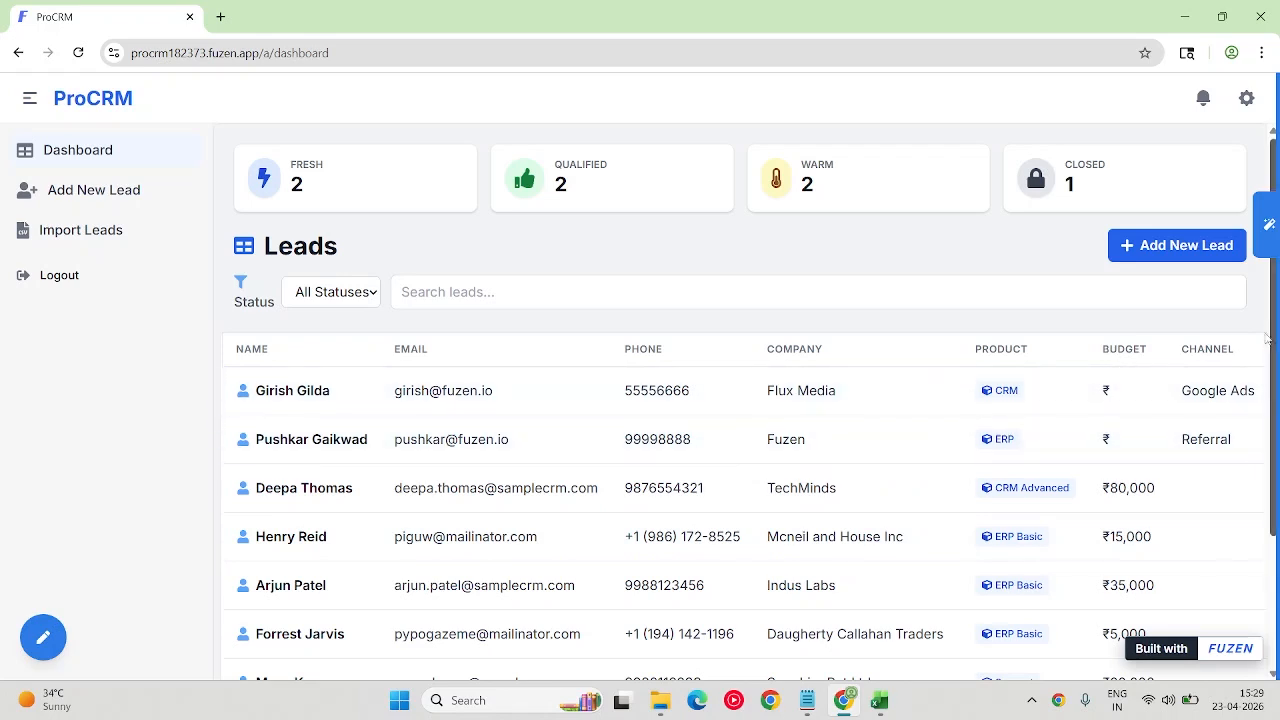
left_click(1270, 240)
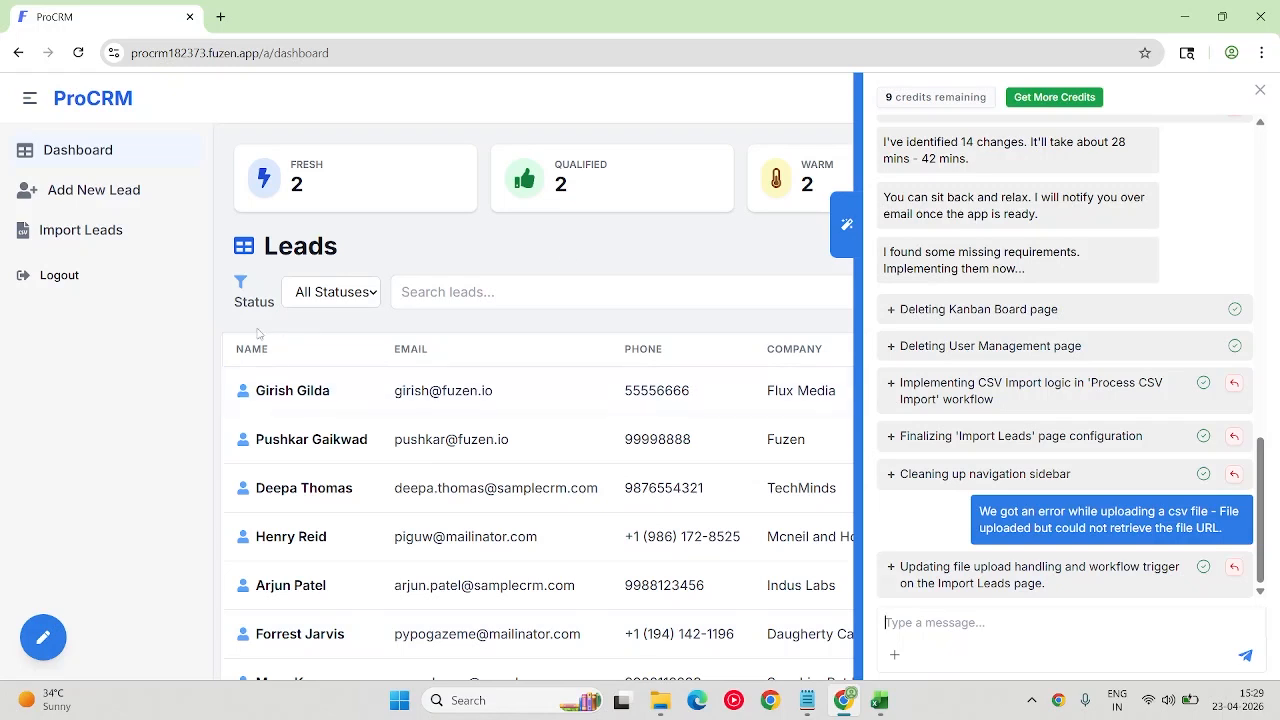
- Open the Flux Media lead's details and compare its fields and remarks with its row in the Excel sheet
left_click(320, 398)
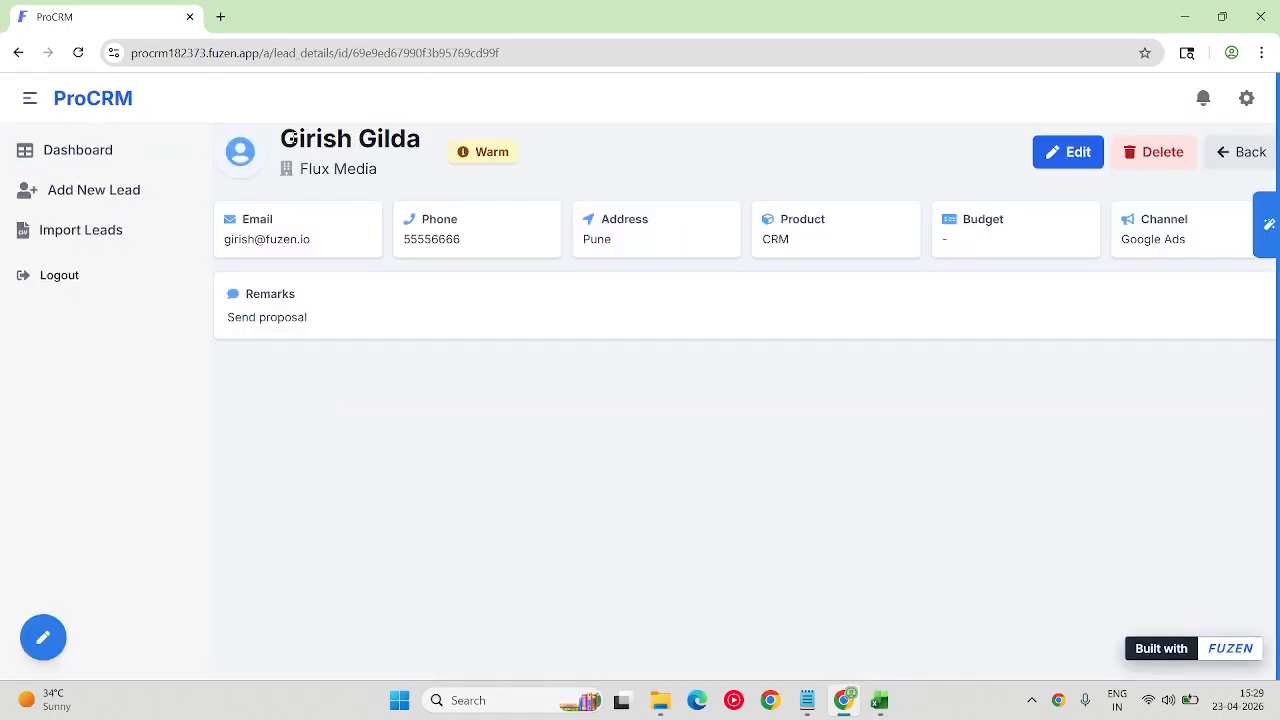
left_click_drag(293, 139, 385, 172)
left_click_drag(333, 321, 241, 317)
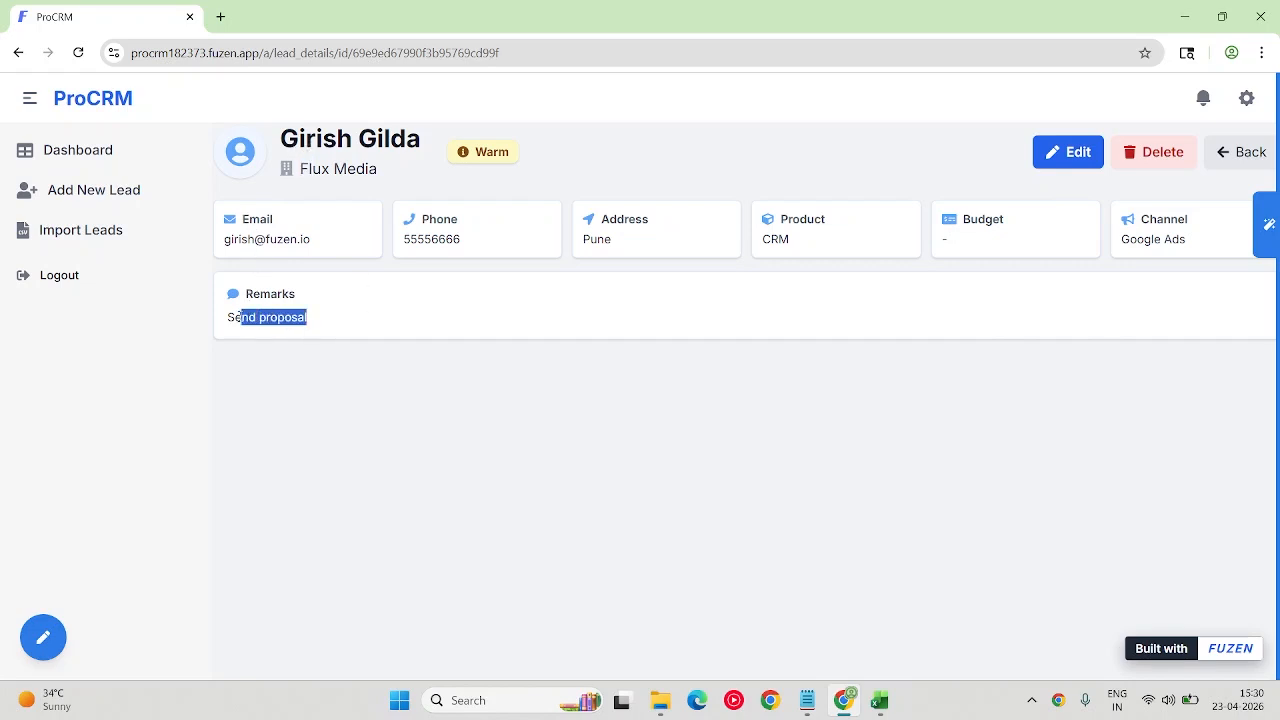
left_click(880, 699)
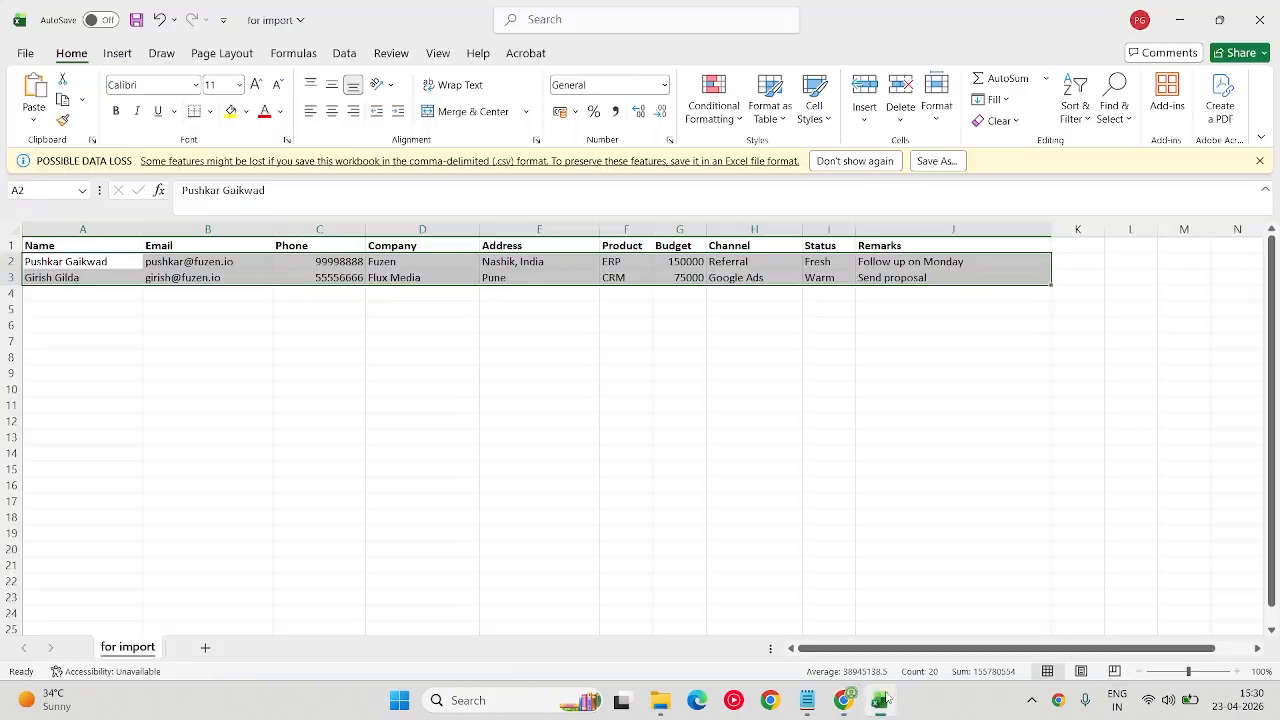
left_click(926, 280)
left_click(843, 700)
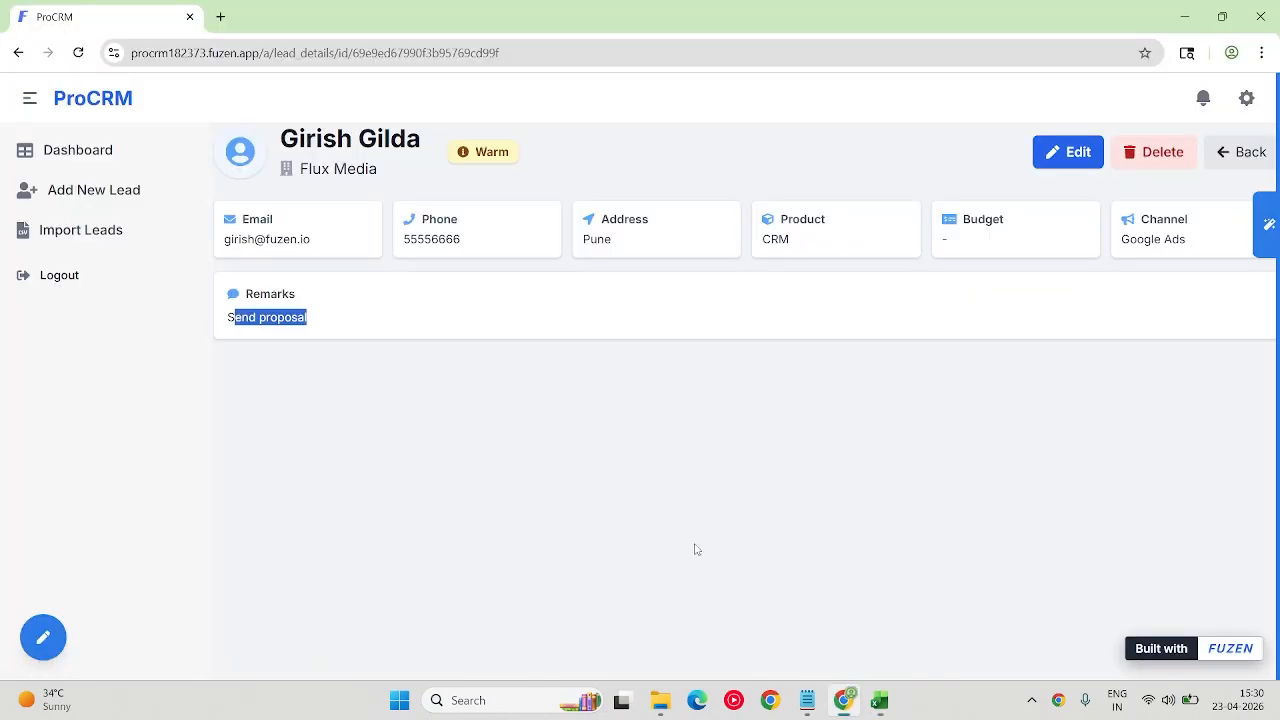
- Review the Flux Media lead's fields in its edit form, close it without saving, and return to the dashboard
left_click(1066, 154)
scroll(569, 360, "down", 1)
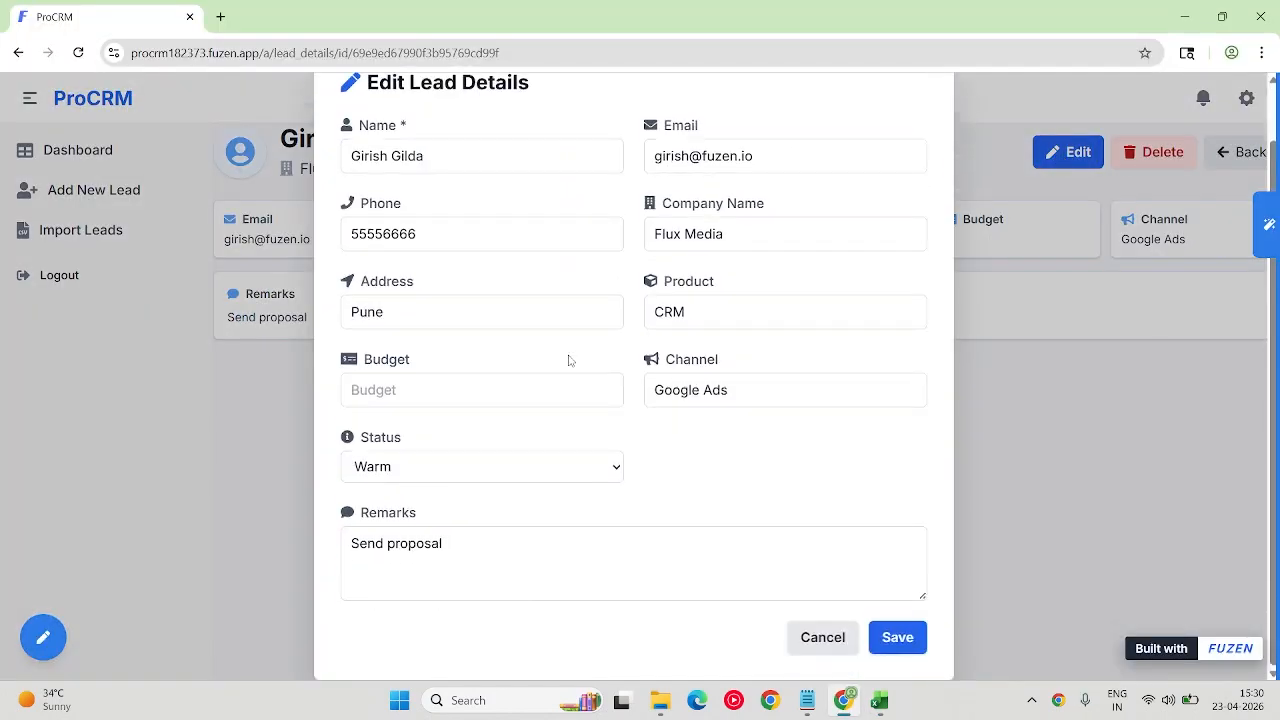
scroll(590, 258, "up", 1)
scroll(849, 619, "down", 2)
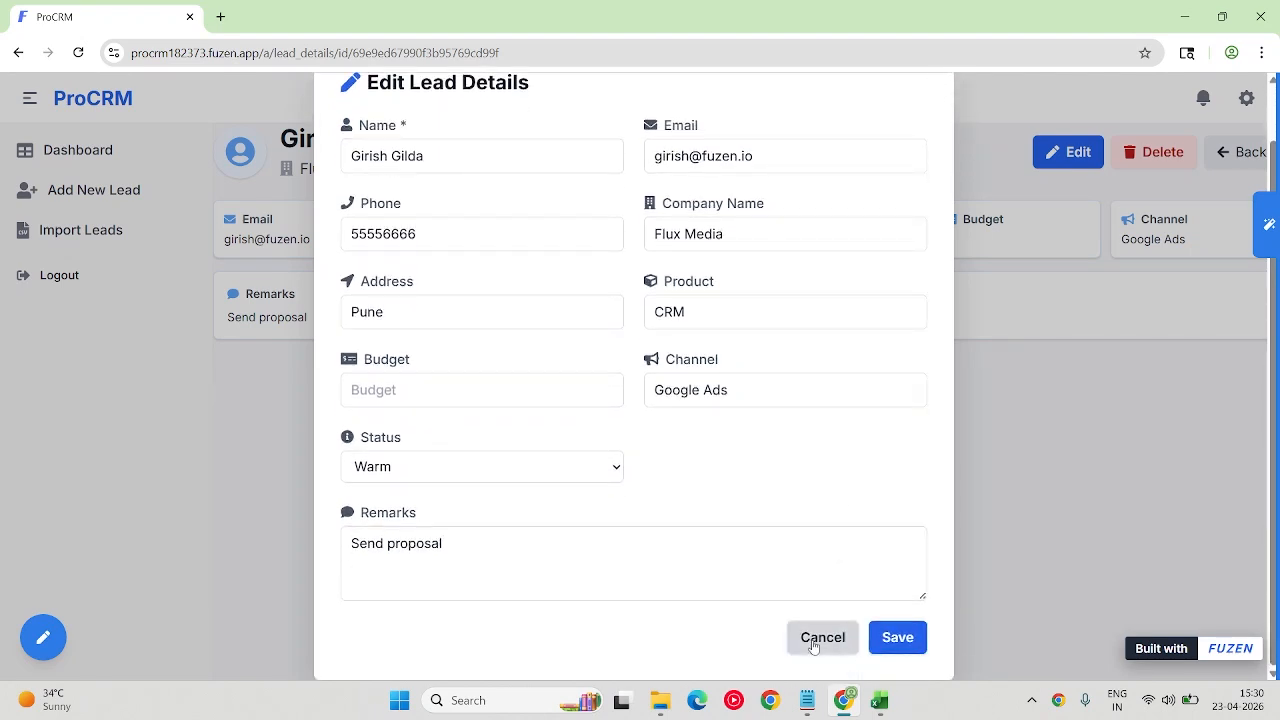
left_click(815, 641)
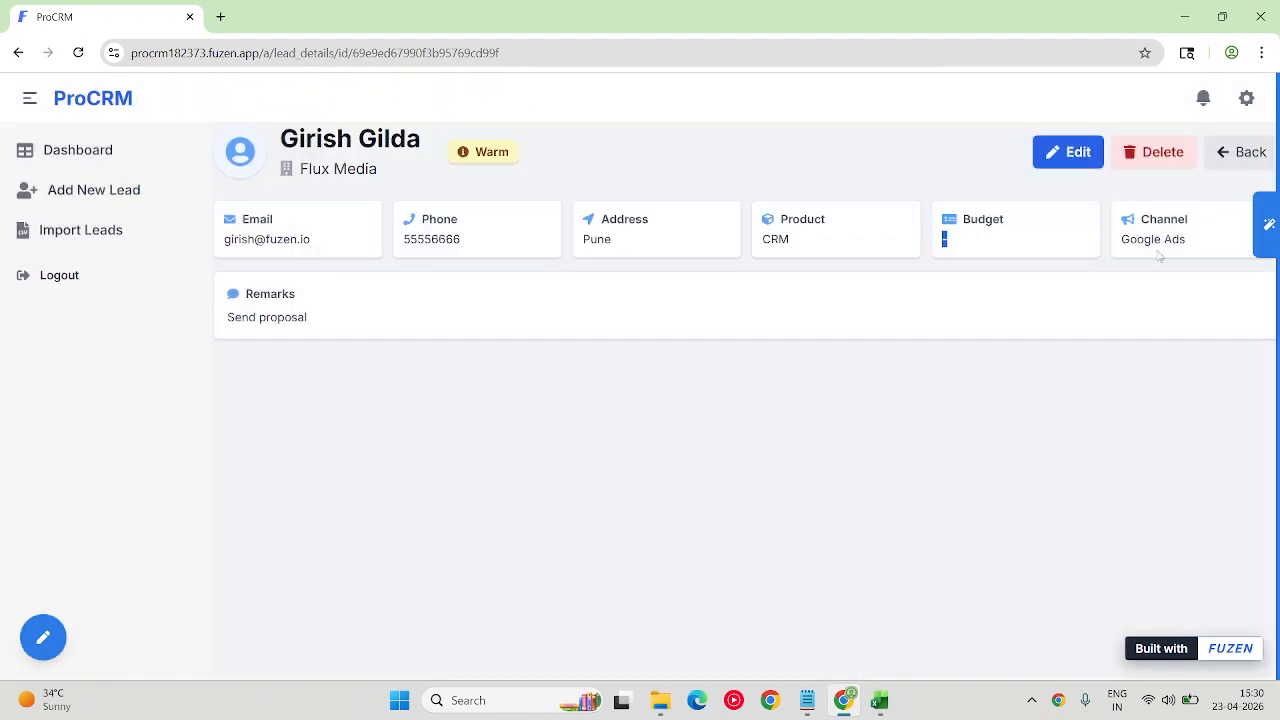
left_click(107, 169)
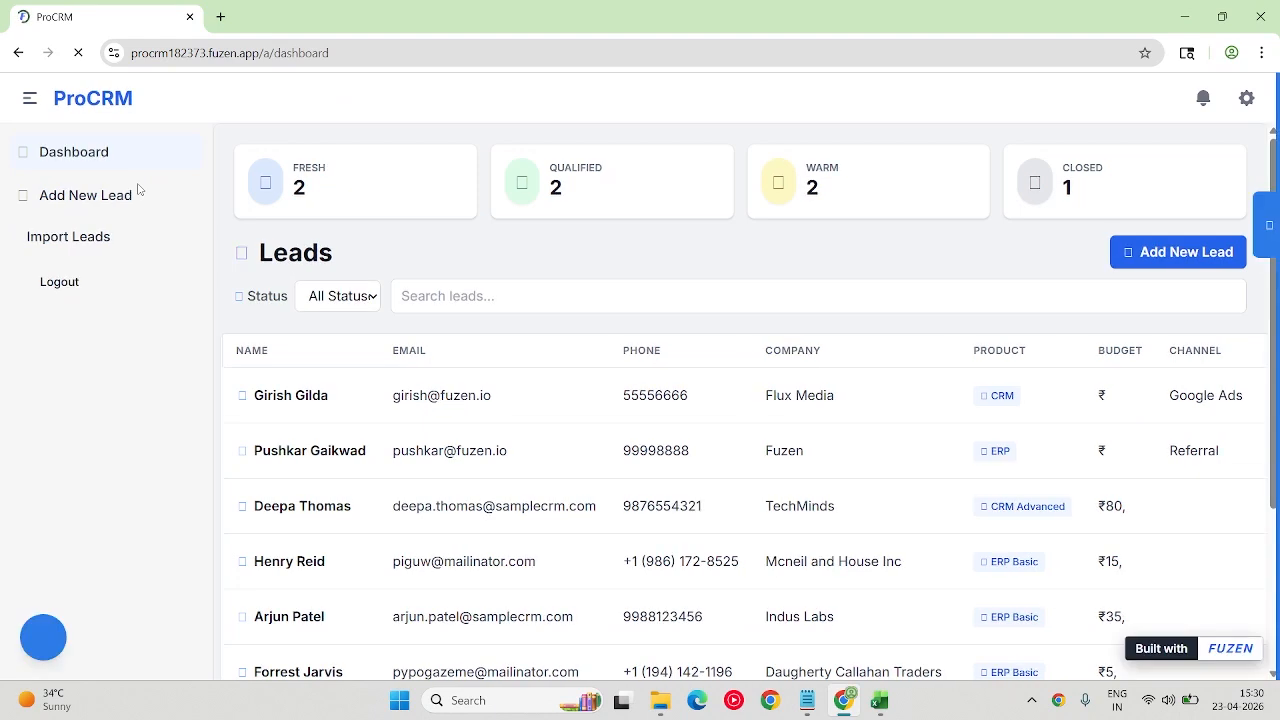
- Search the leads list for the Fuzen lead by the start of its contact's name, and clear the search
left_click(455, 291)
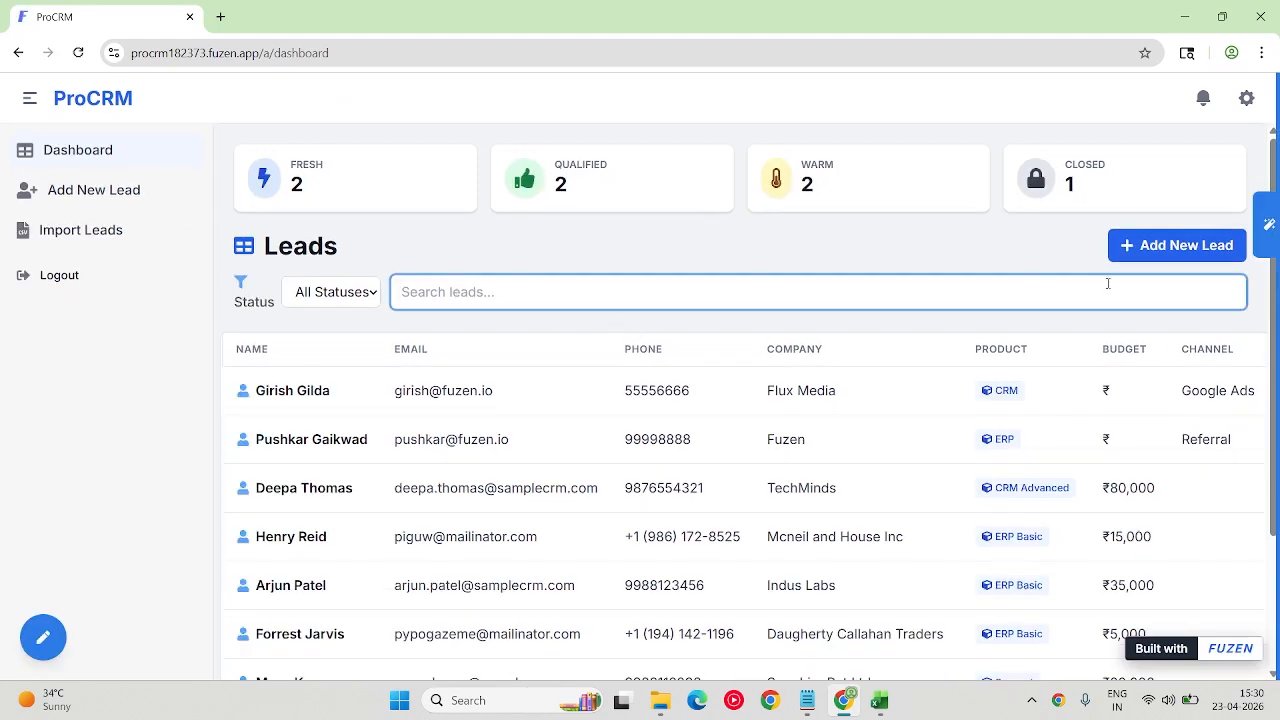
type("Push")
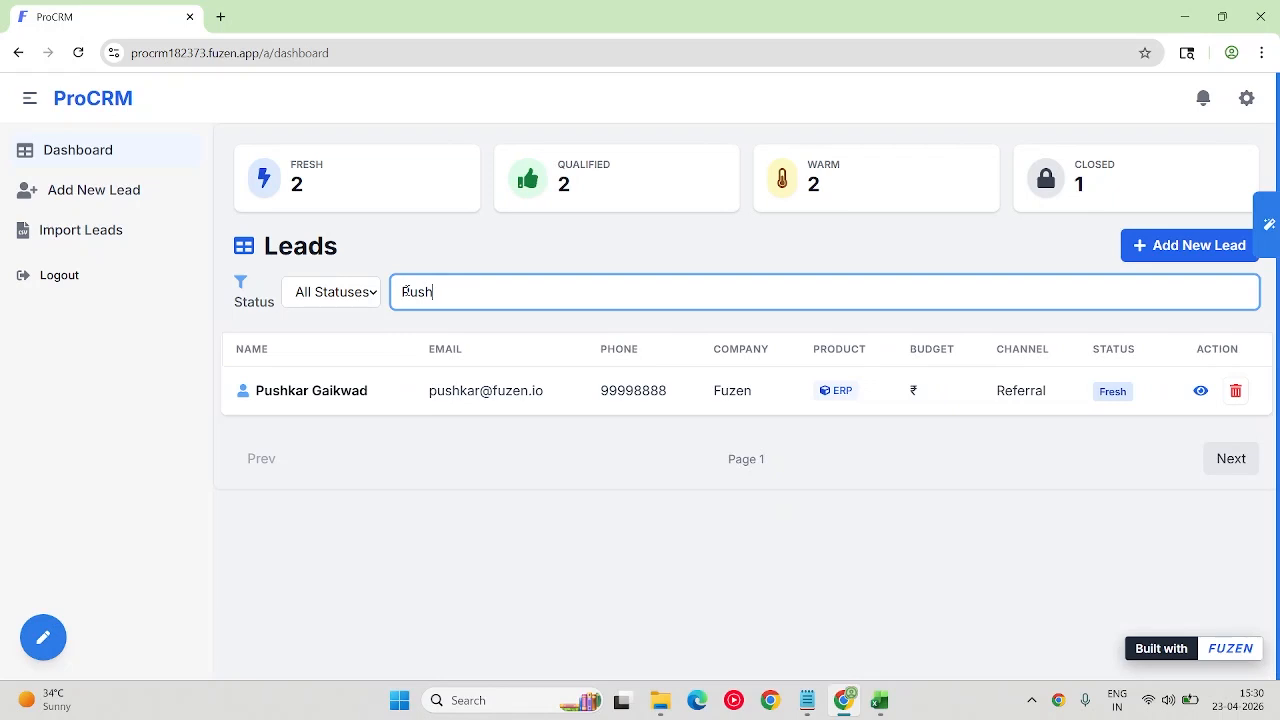
key("BackSpace")
key("BackSpace")
key("BackSpace")
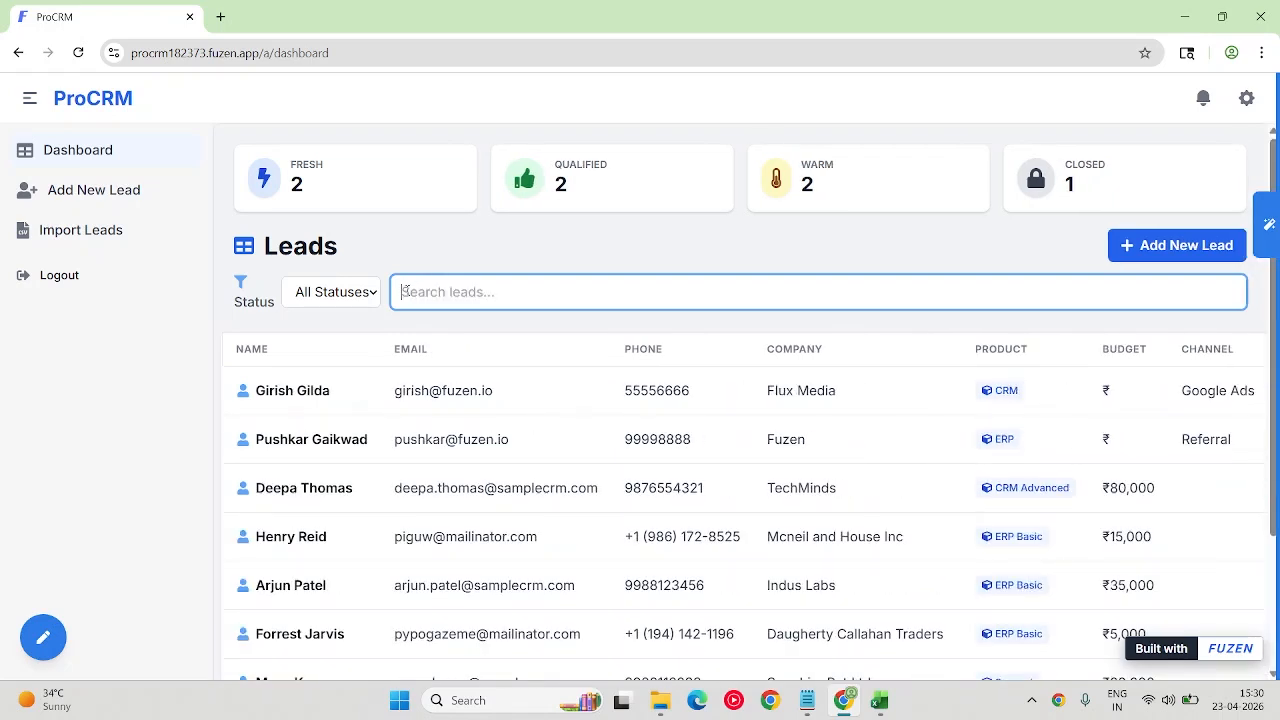
- Filter the leads list by the Fresh status, try the Warm status, and set the filter back to Fresh
left_click(355, 301)
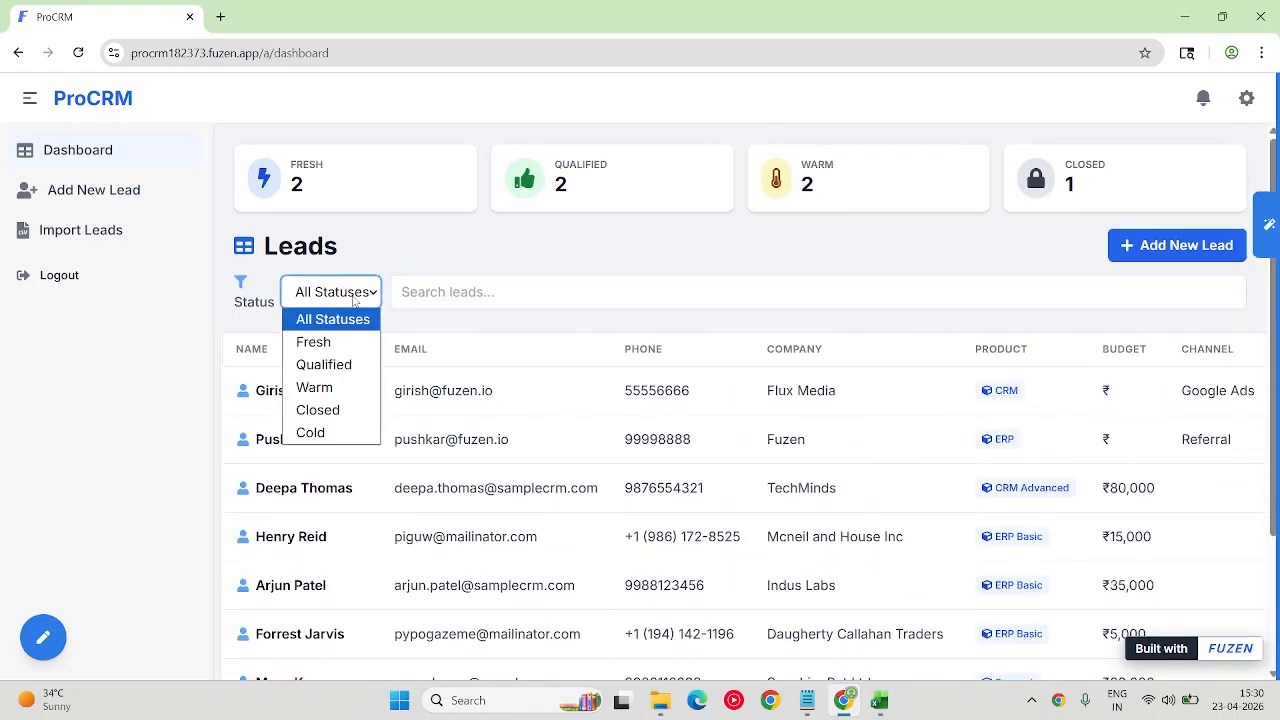
left_click(328, 344)
left_click(346, 290)
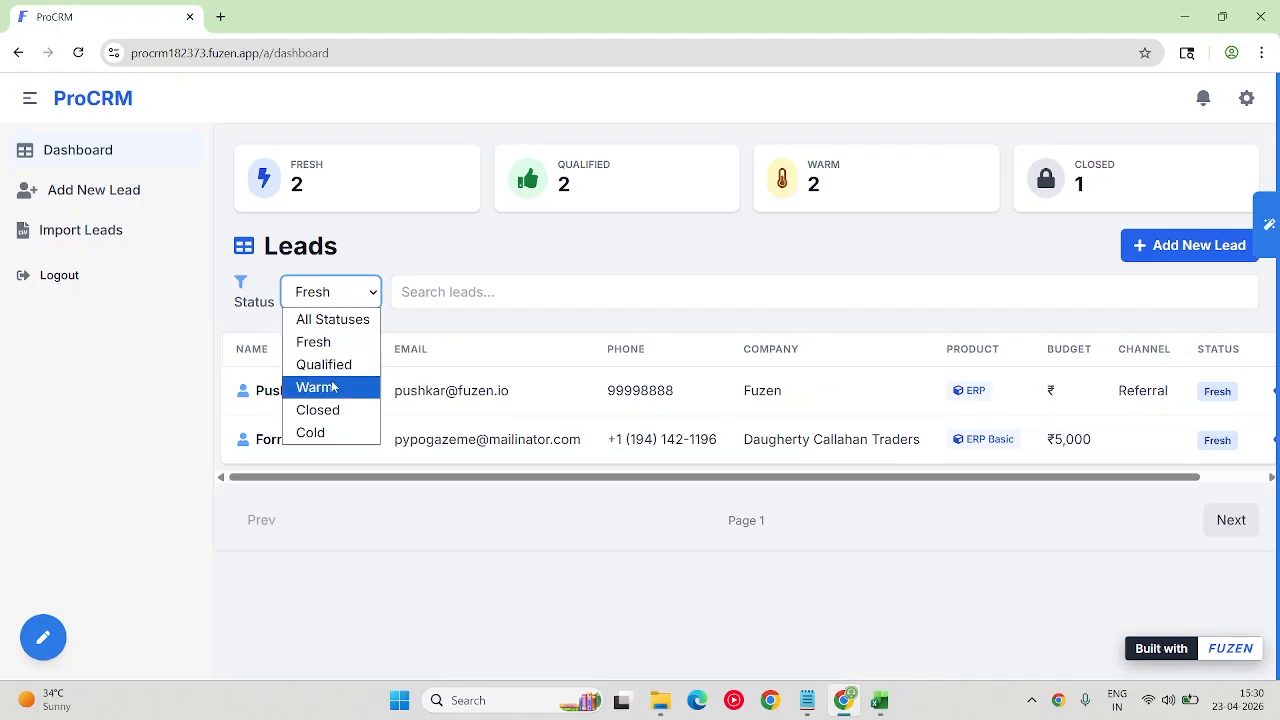
left_click(334, 387)
left_click(343, 300)
left_click(332, 341)
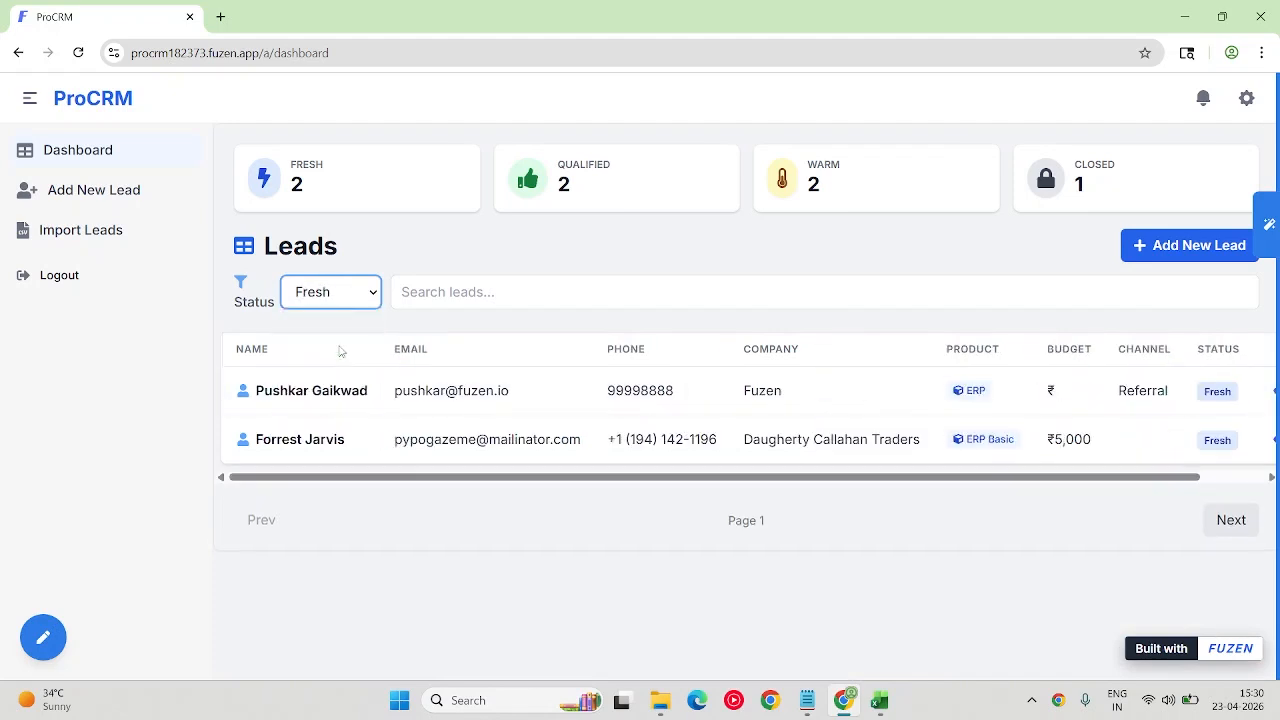
- Review the Add New Lead form and the Import Leads page, and return to the dashboard
left_click(1189, 246)
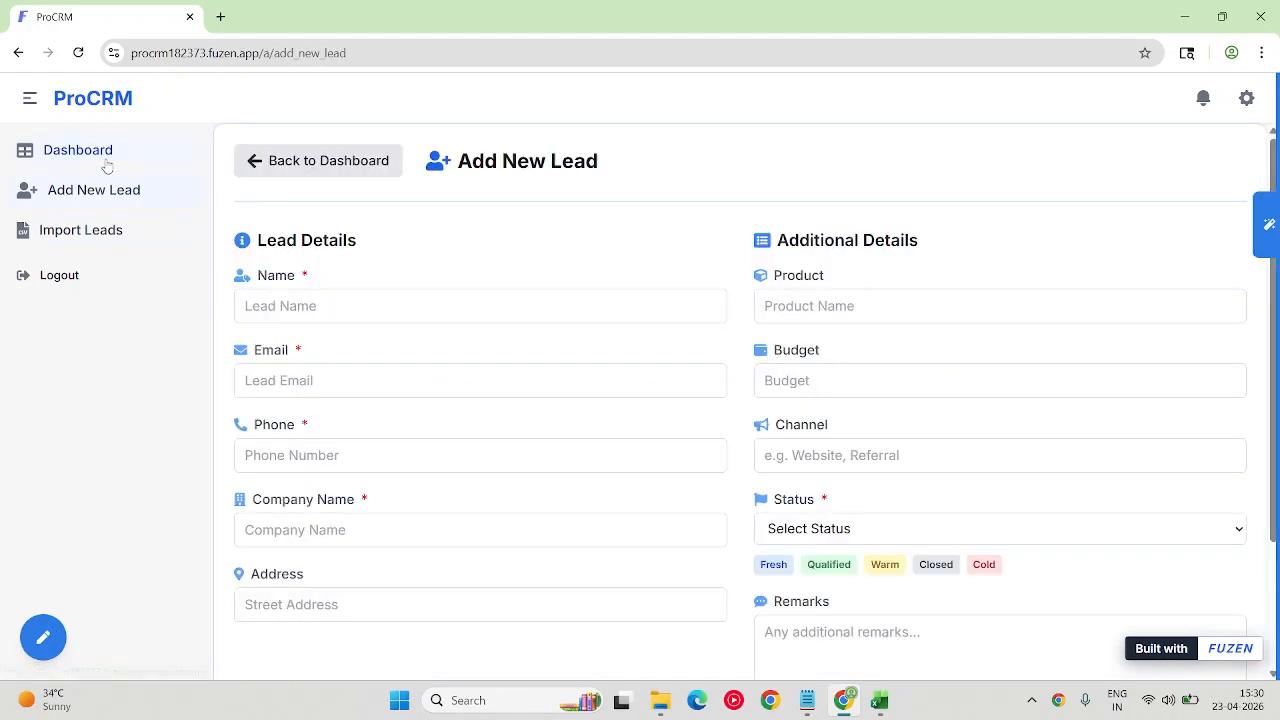
left_click(78, 235)
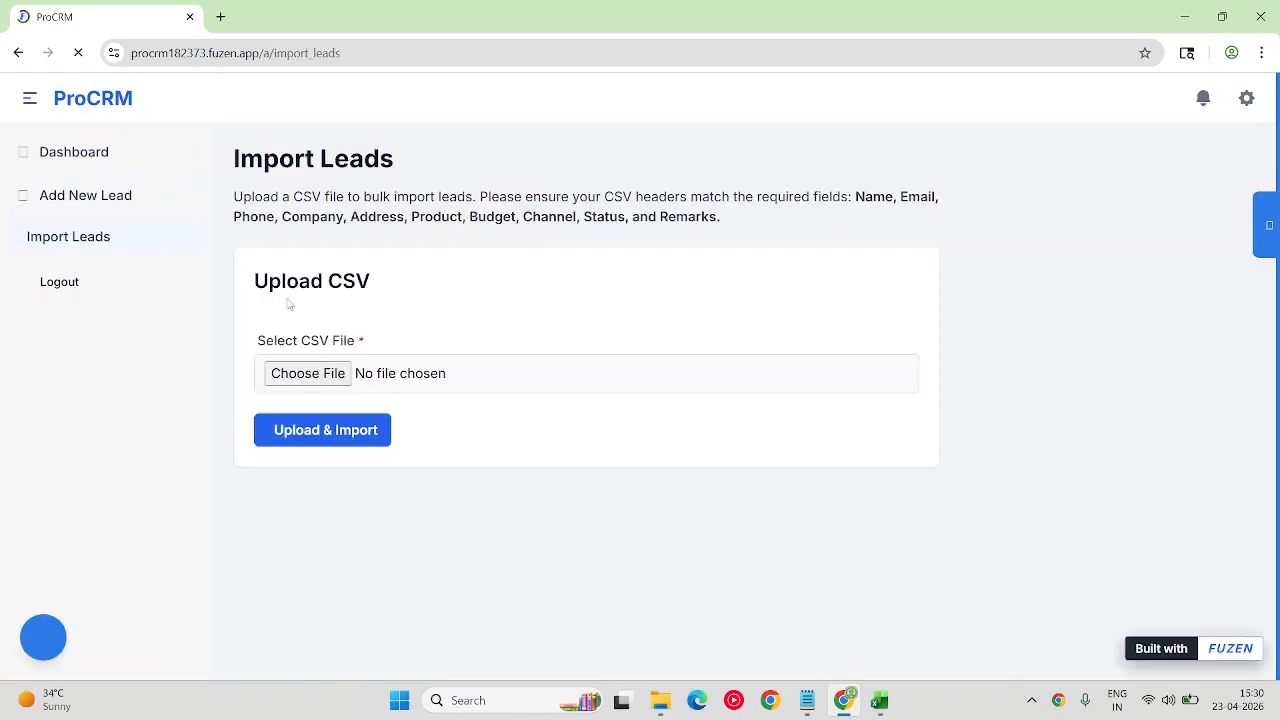
left_click(53, 160)
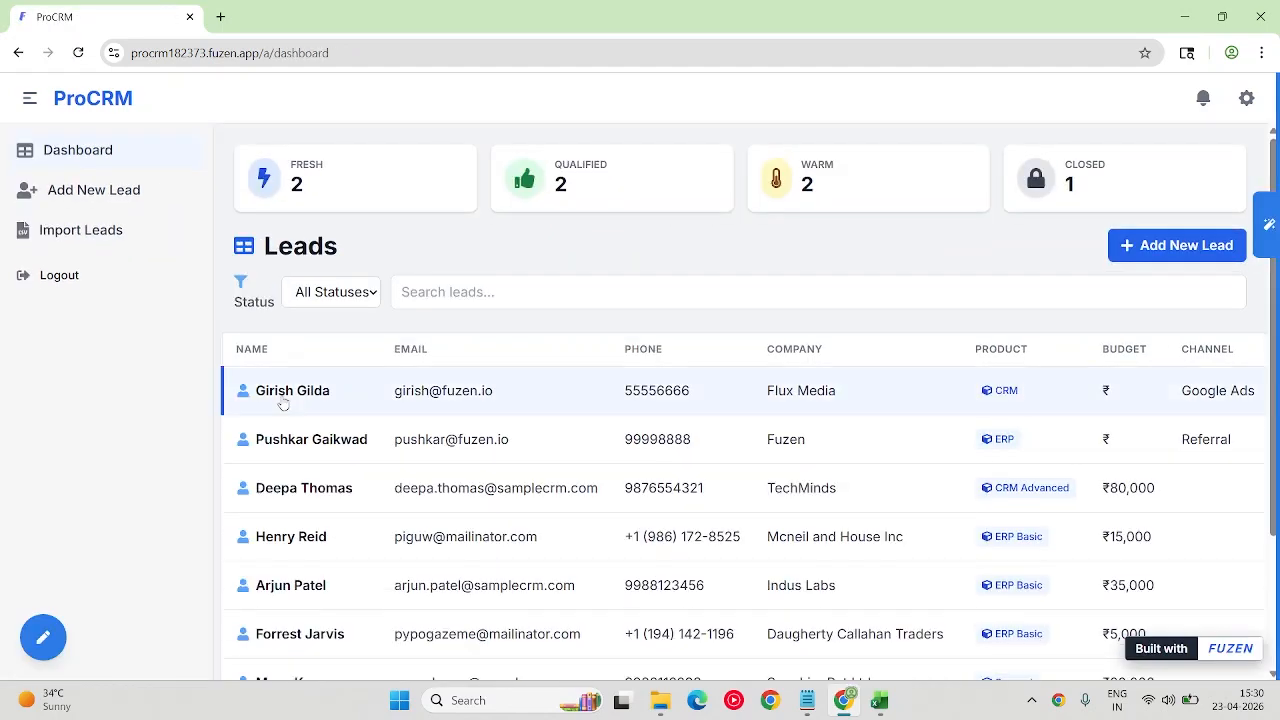
- From the Fuzen lead's details, send the builder chat the request "Give me options to upload documents against the lead"
left_click(280, 440)
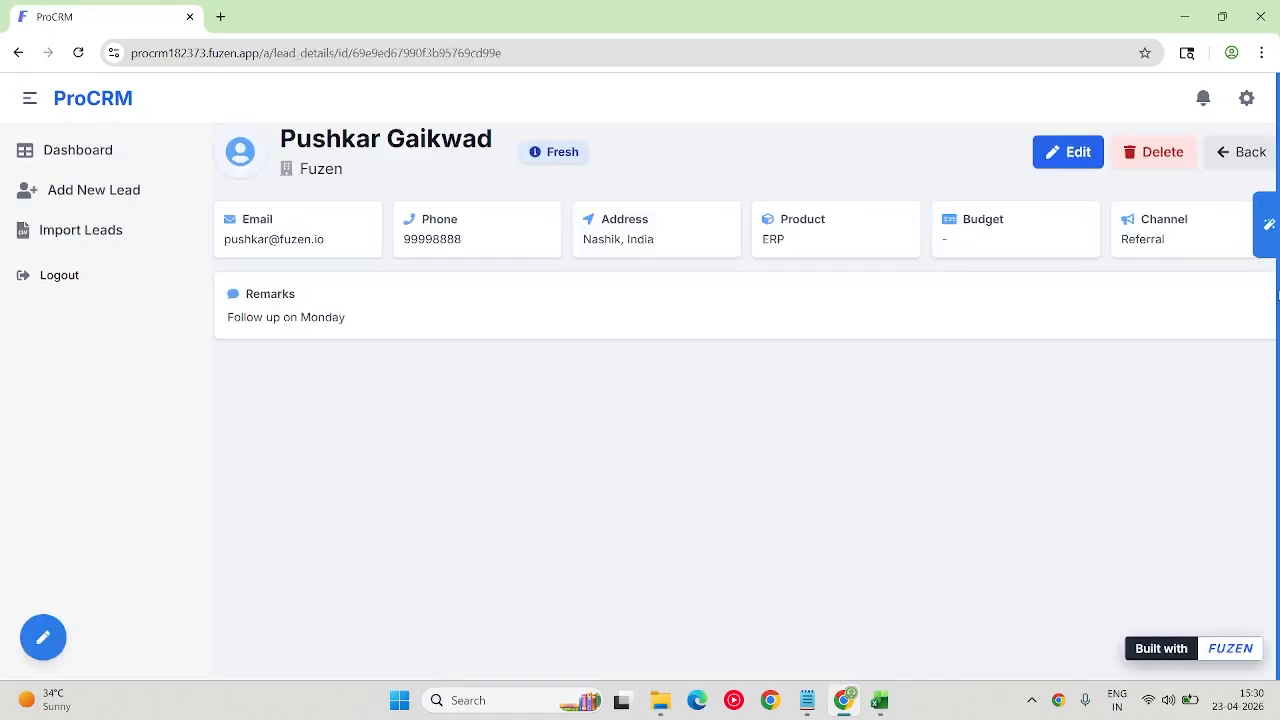
left_click(1266, 225)
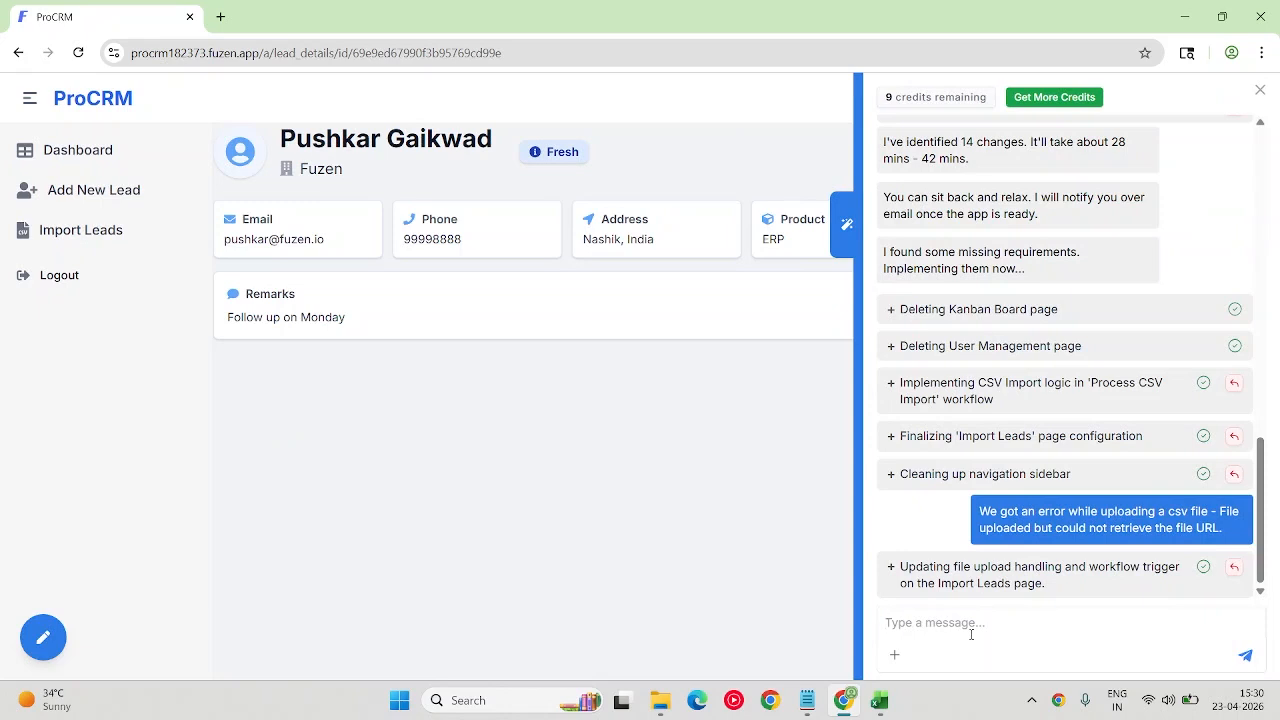
type("Give me options to upload docu")
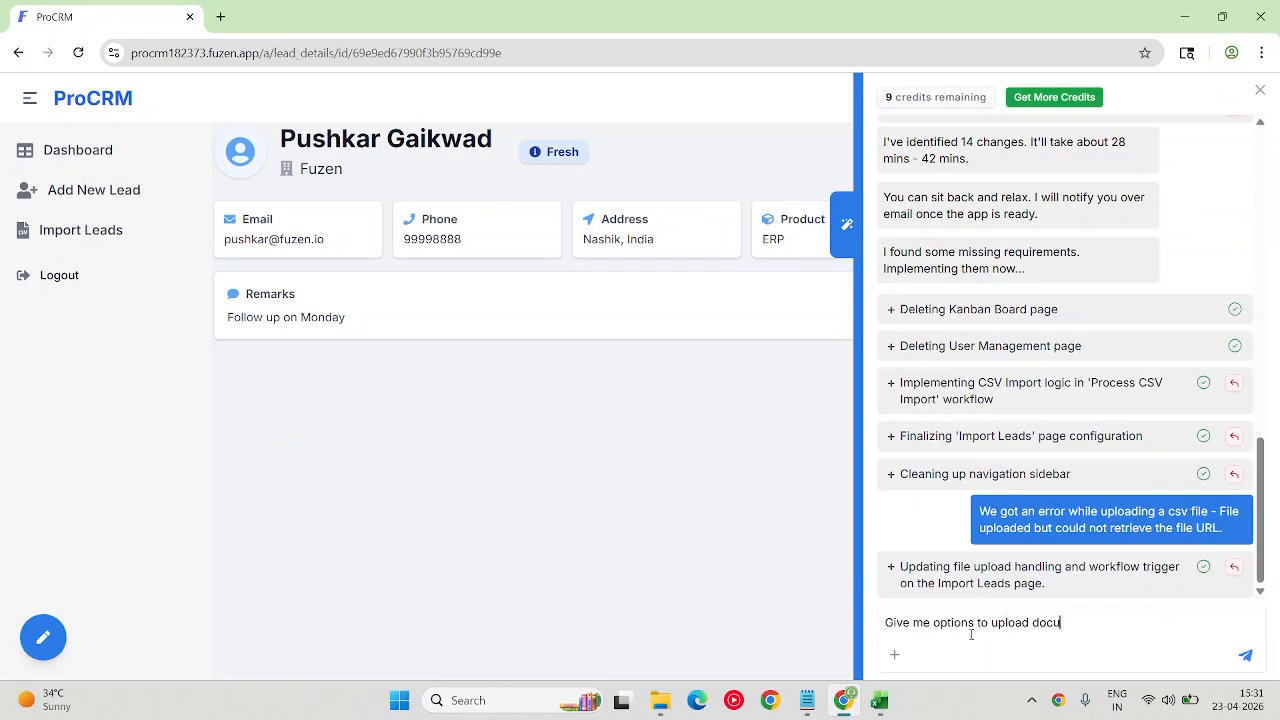
type("ments against the leads")
key("BackSpace")
key("Return")
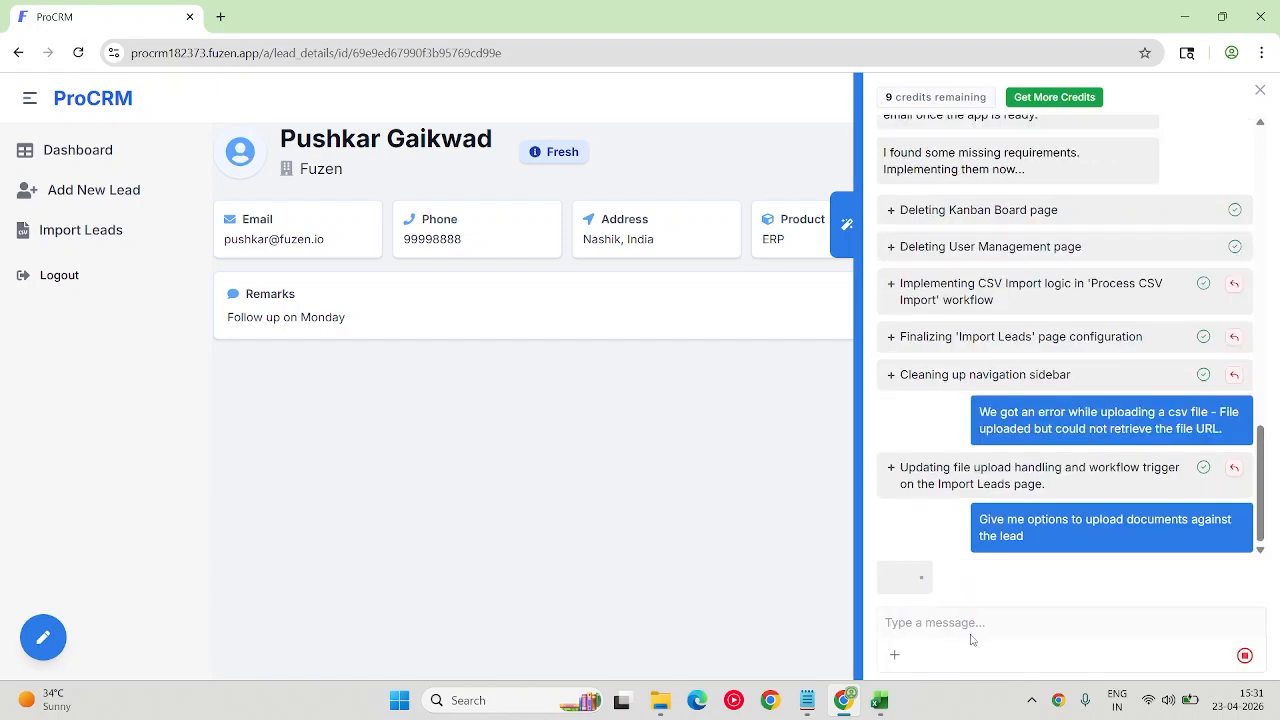